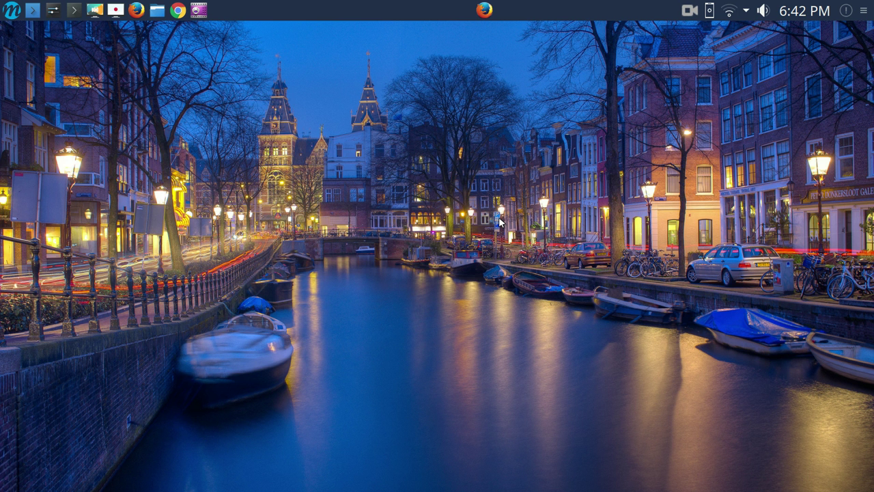
Highlight 'Maui Linux' in a viewer's YouTube comment, then minimize and restore Firefox
left_click(484, 9)
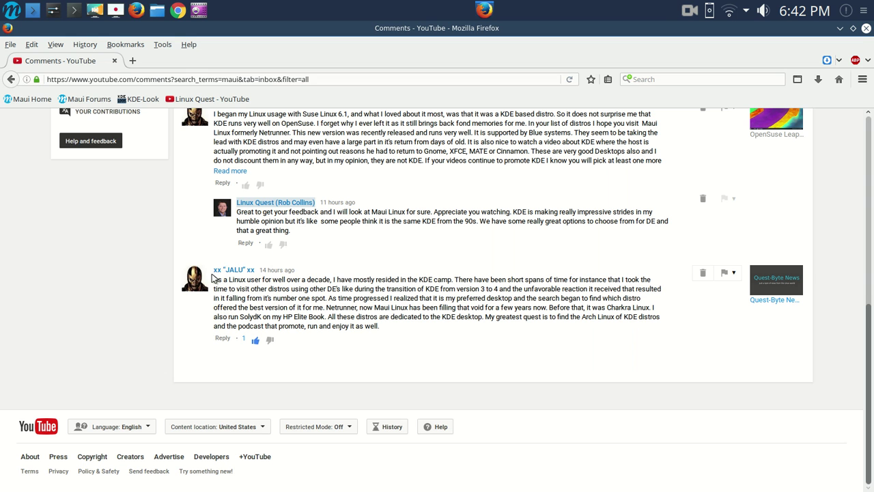
left_click(232, 273)
left_click_drag(374, 308, 410, 307)
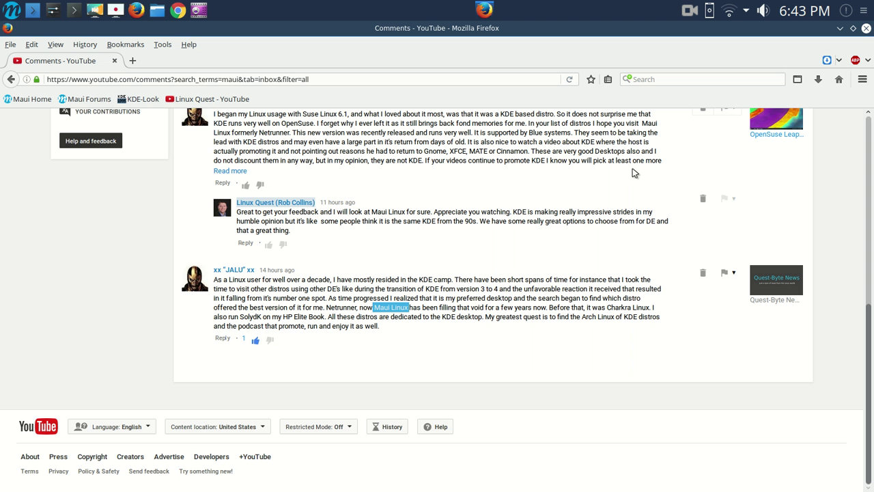
left_click(839, 28)
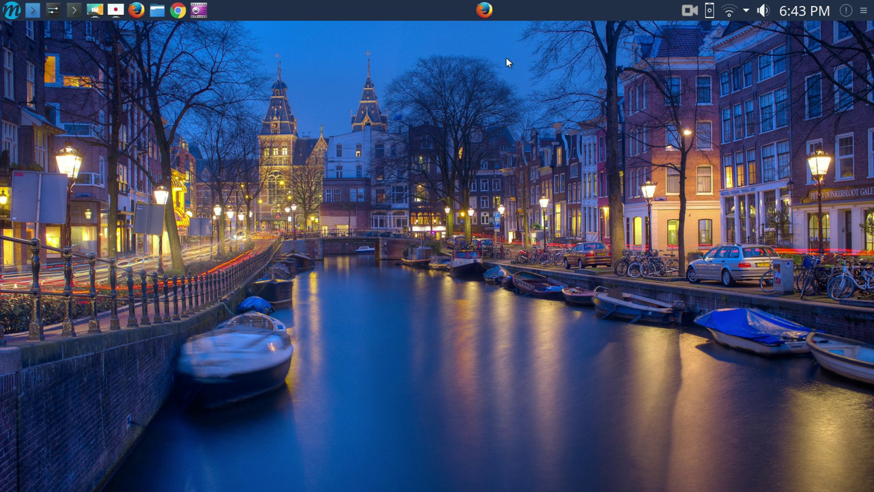
left_click(485, 10)
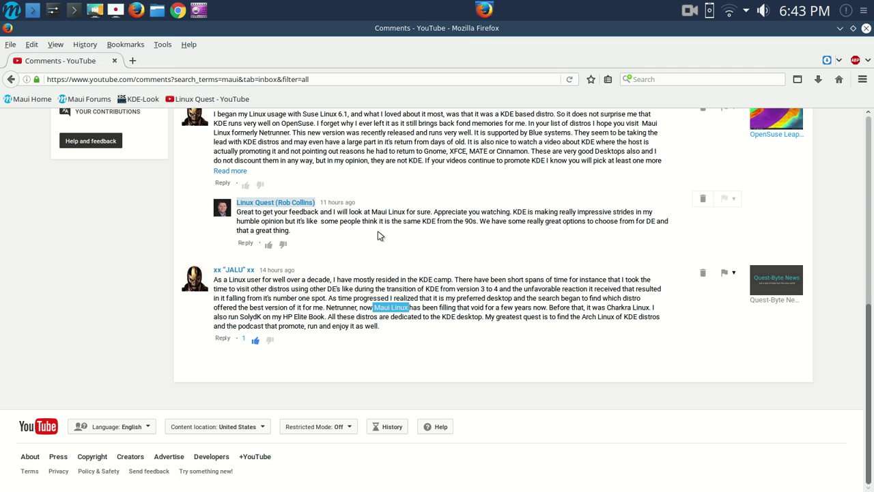
Open the Maui Home bookmark and read the 'Maui 1 Aurora released' post's version list
left_click(28, 99)
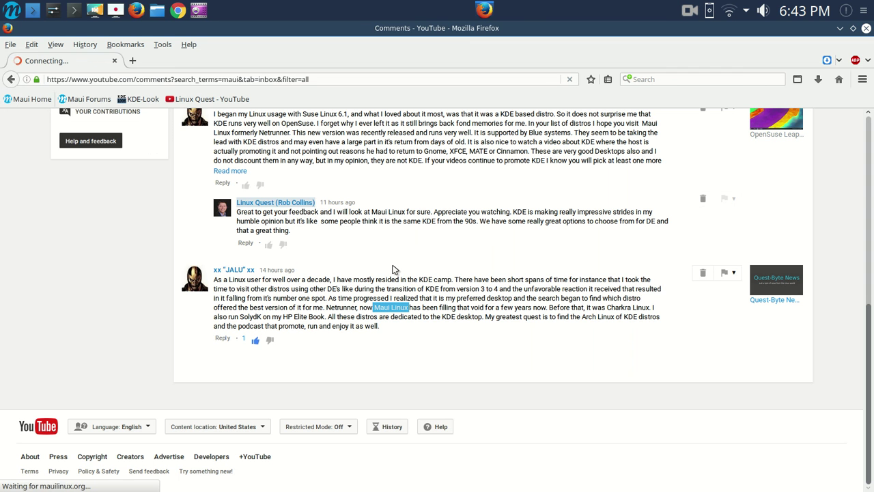
scroll(601, 246, "down", 5)
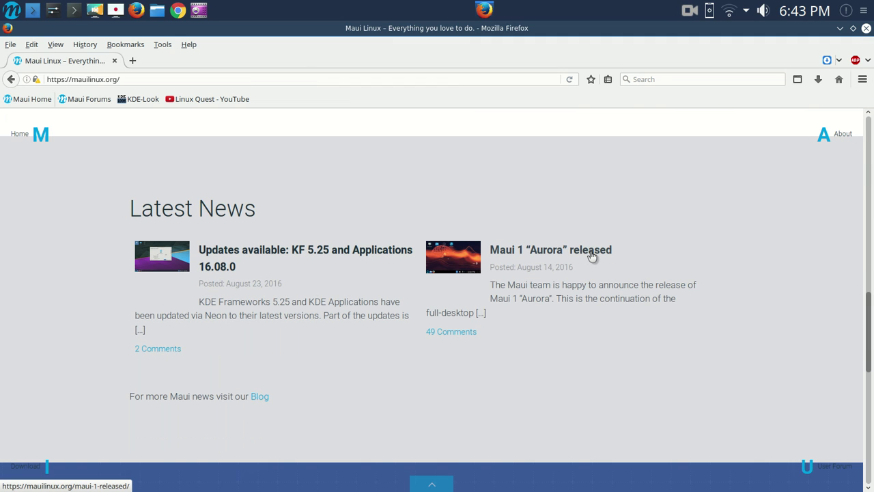
left_click(592, 254)
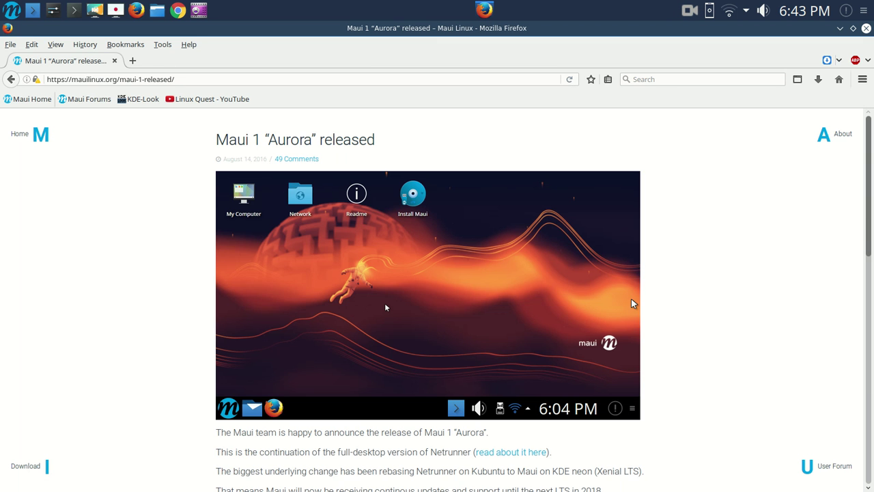
scroll(631, 301, "down", 5)
scroll(633, 303, "up", 4)
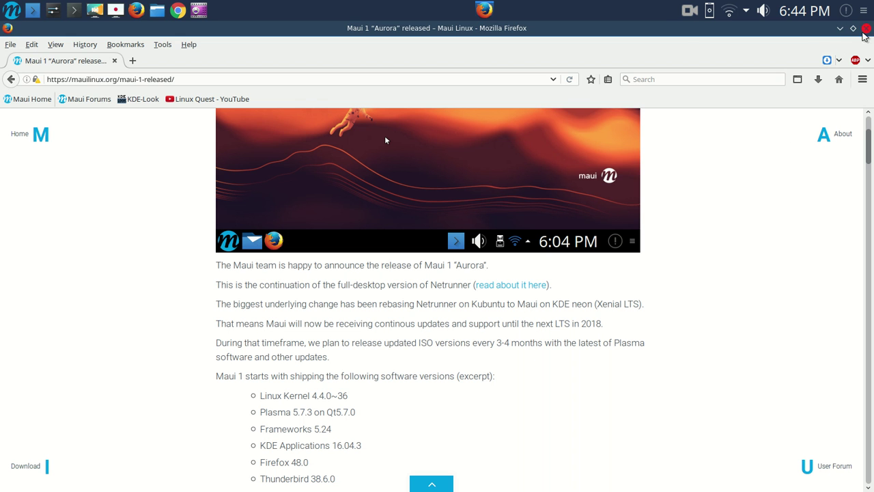
Close Firefox and browse the Desktop Settings wallpaper grid, keeping the Amsterdam canal wallpaper
left_click(864, 30)
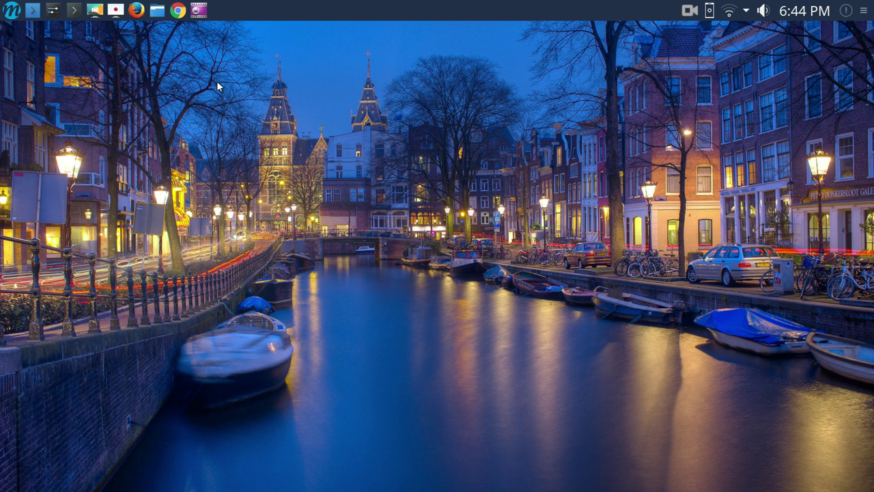
right_click(408, 106)
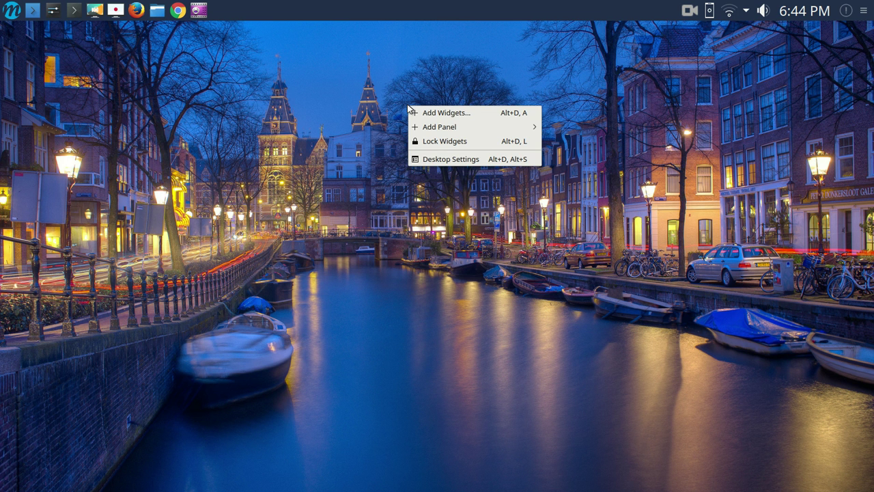
left_click(459, 159)
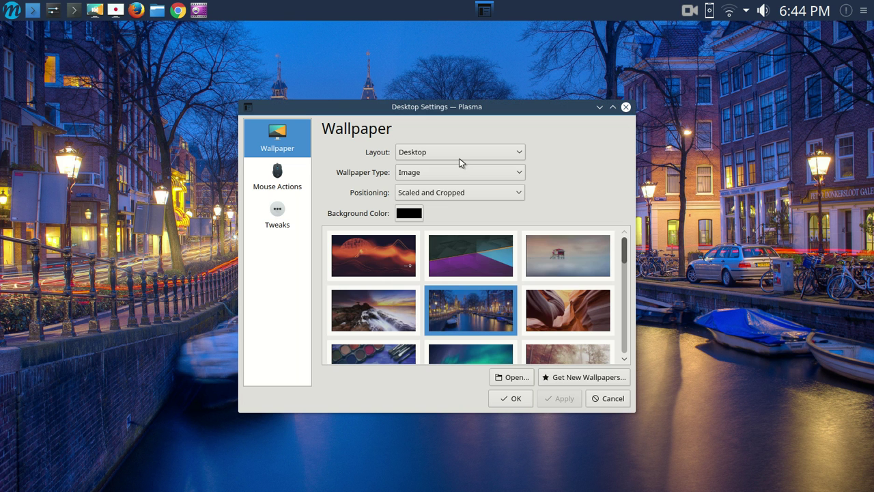
scroll(581, 262, "down", 5)
scroll(582, 262, "down", 6)
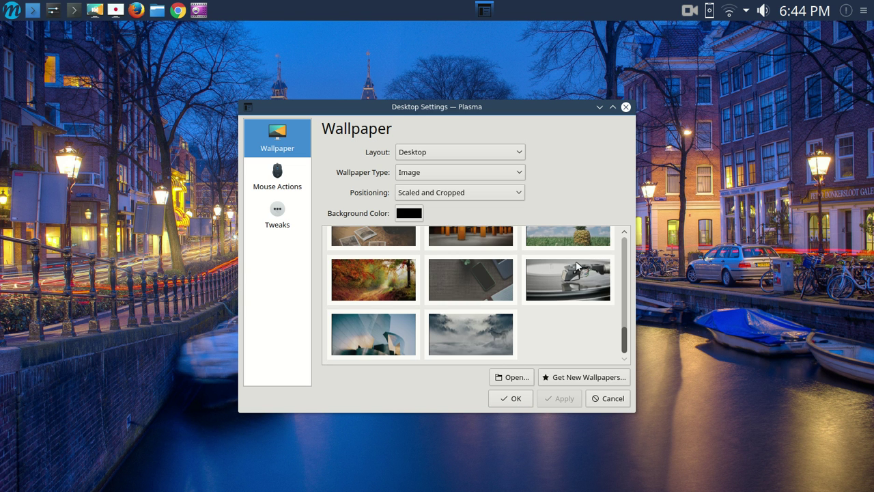
scroll(576, 266, "up", 4)
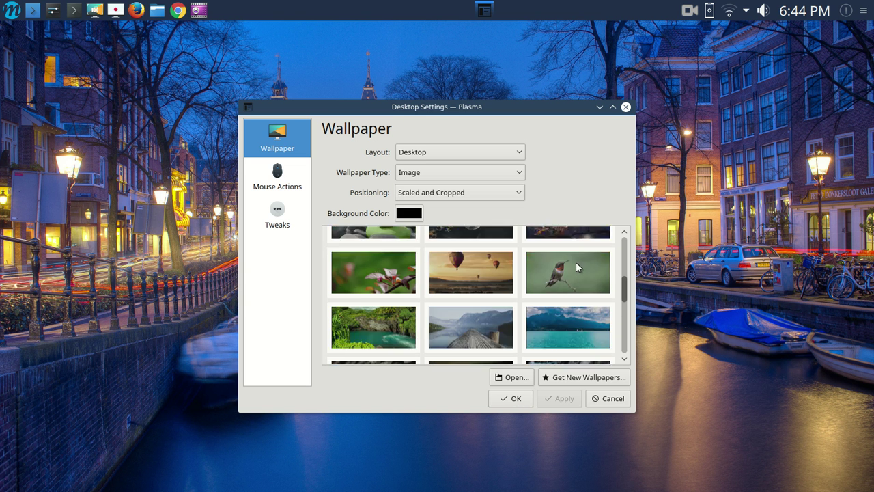
scroll(576, 265, "up", 4)
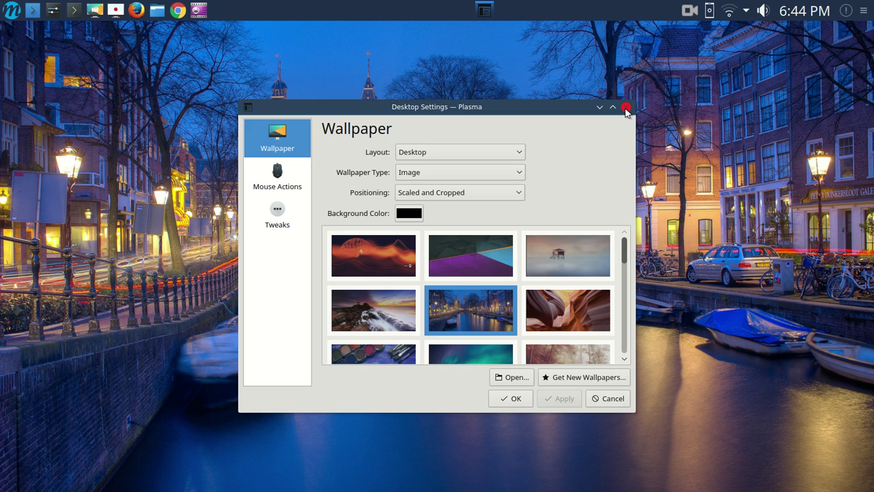
left_click(626, 108)
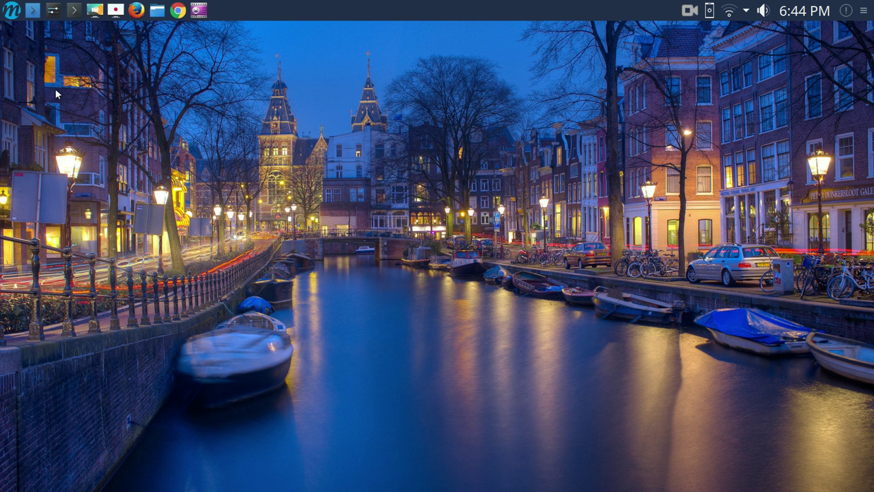
Open System Settings' Desktop Appearance and view Widget Style, Window Decorations, Desktop Theme and Look And Feel
left_click(53, 10)
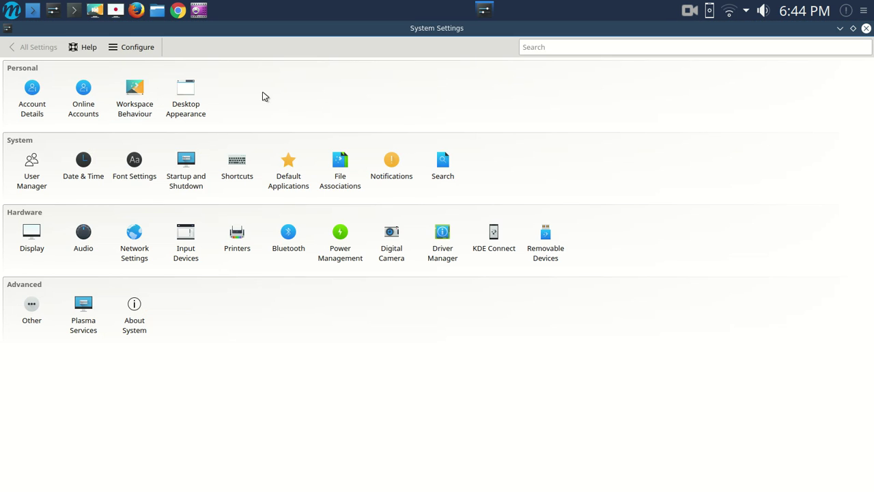
left_click(190, 93)
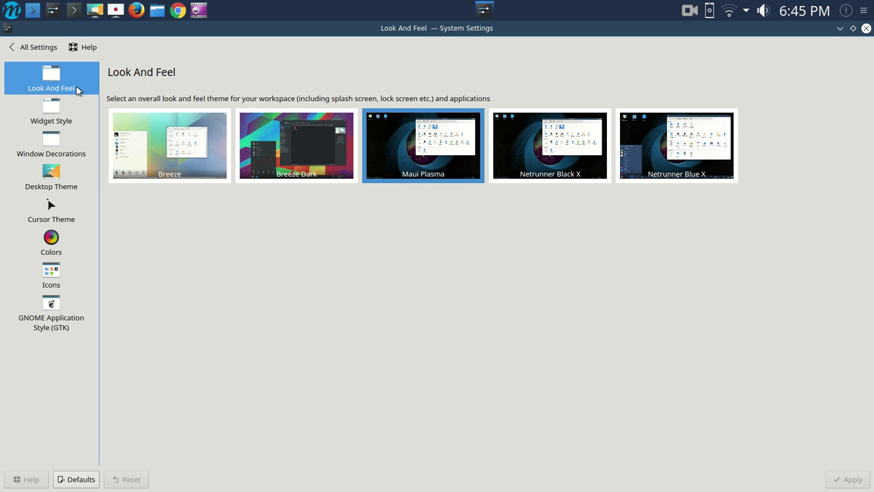
left_click(56, 101)
left_click(50, 139)
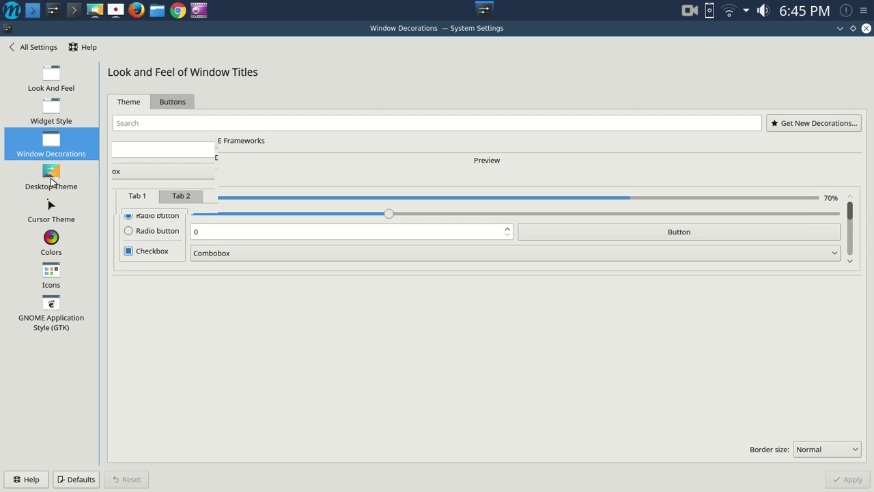
left_click(55, 172)
left_click(53, 75)
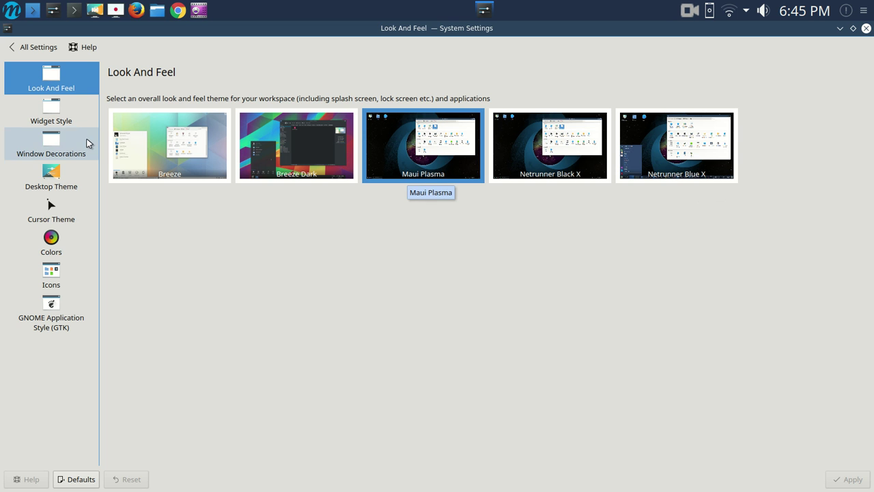
Revisit Widget Style, Window Decorations and Desktop Theme, then return to All Settings
left_click(63, 112)
left_click(54, 144)
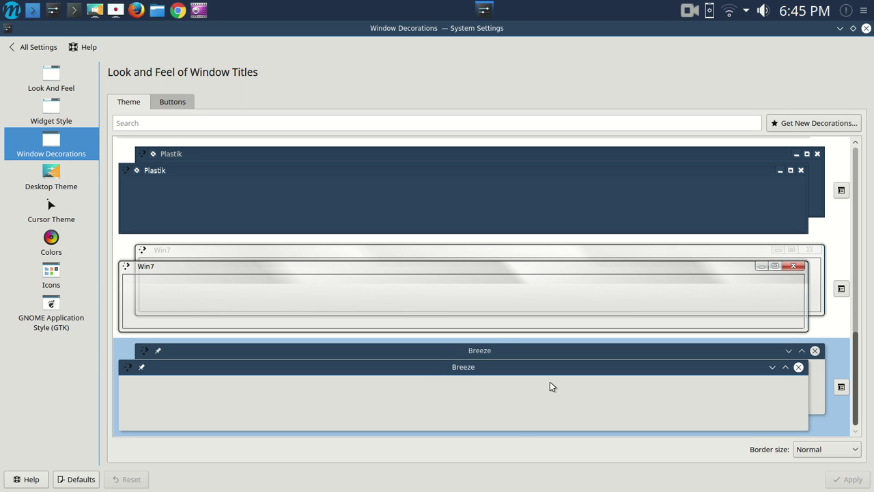
left_click(51, 177)
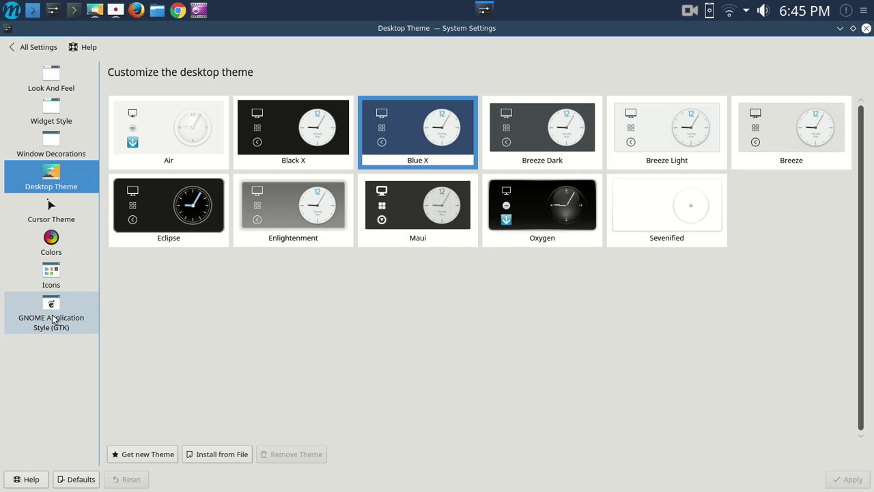
left_click(28, 45)
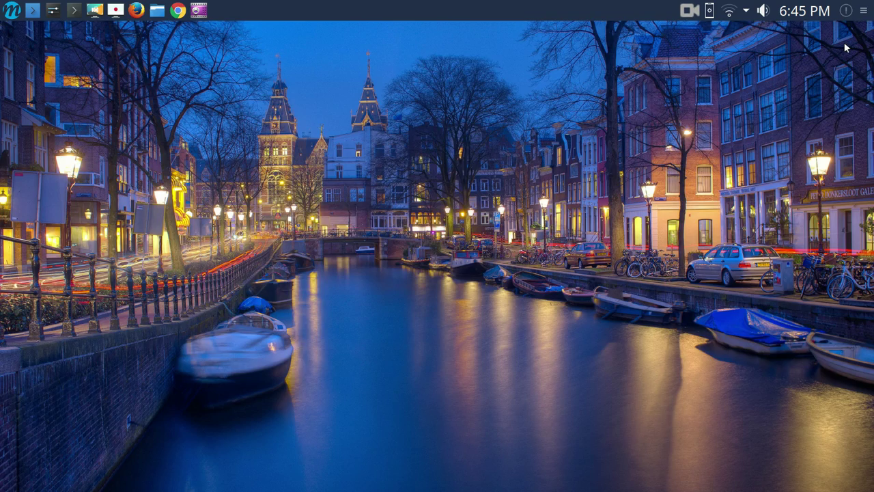
Close System Settings and open and close the Maui application launcher several times
left_click(867, 30)
left_click(13, 15)
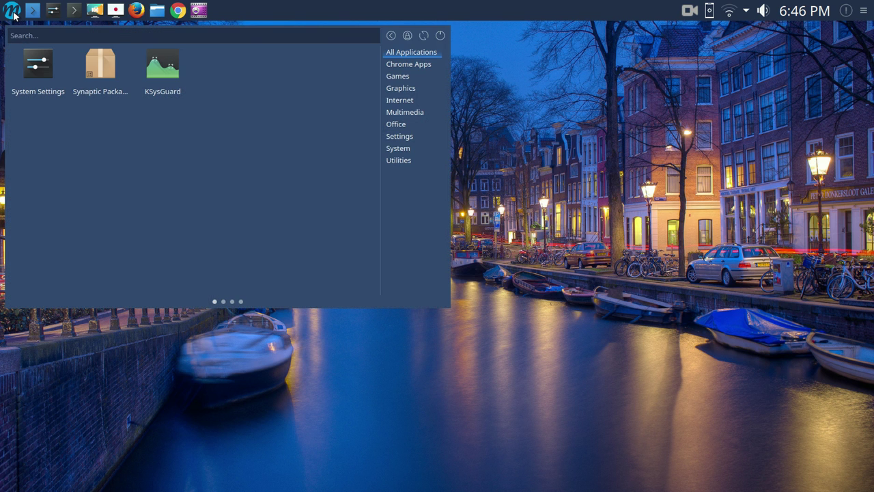
left_click(13, 15)
left_click(13, 15)
left_click(13, 15)
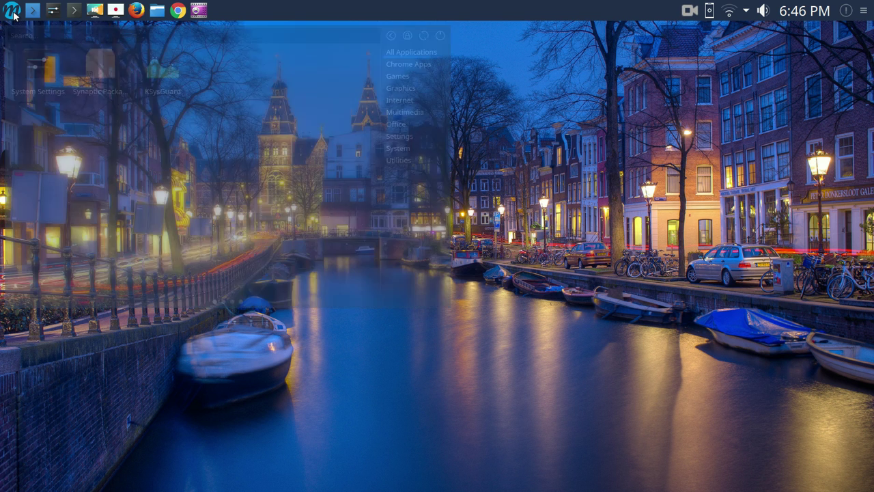
left_click(13, 15)
left_click(13, 15)
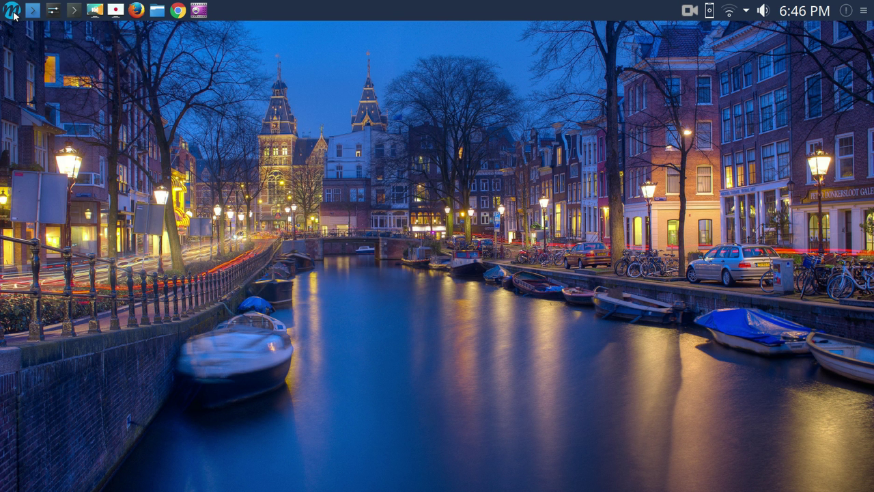
right_click(13, 15)
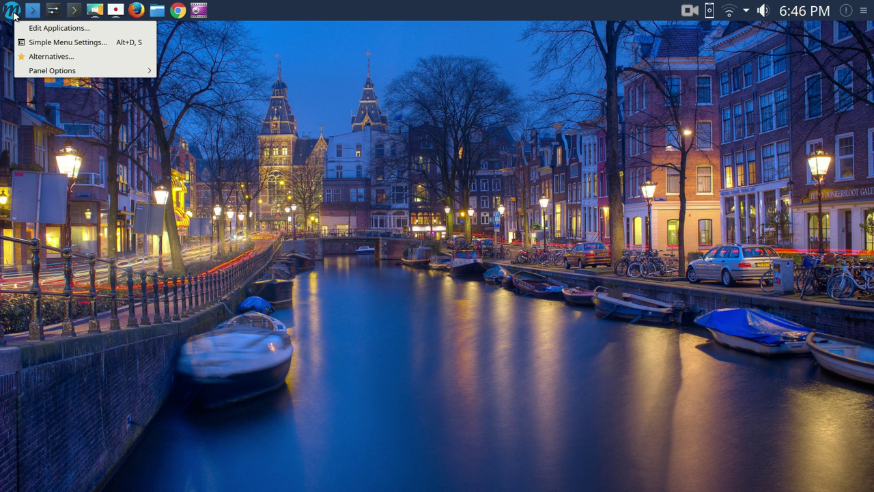
Switch the launcher to Application Dashboard via Alternatives and open it full-screen
left_click(40, 57)
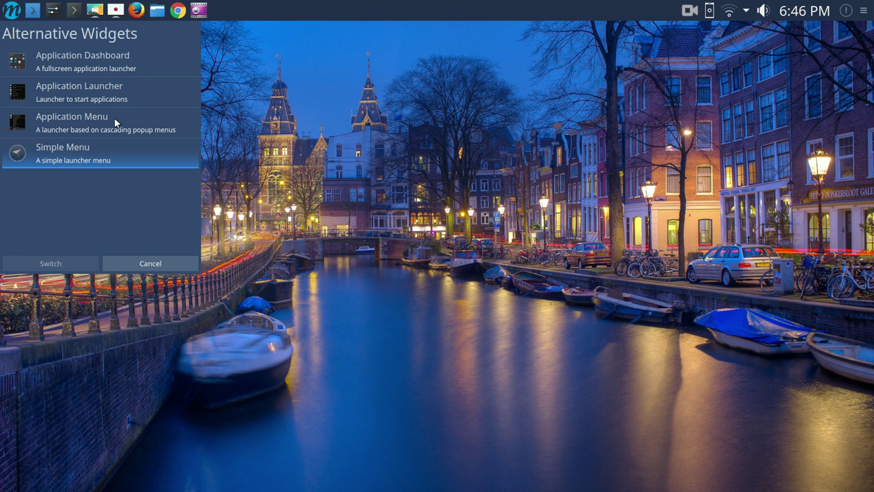
left_click(73, 62)
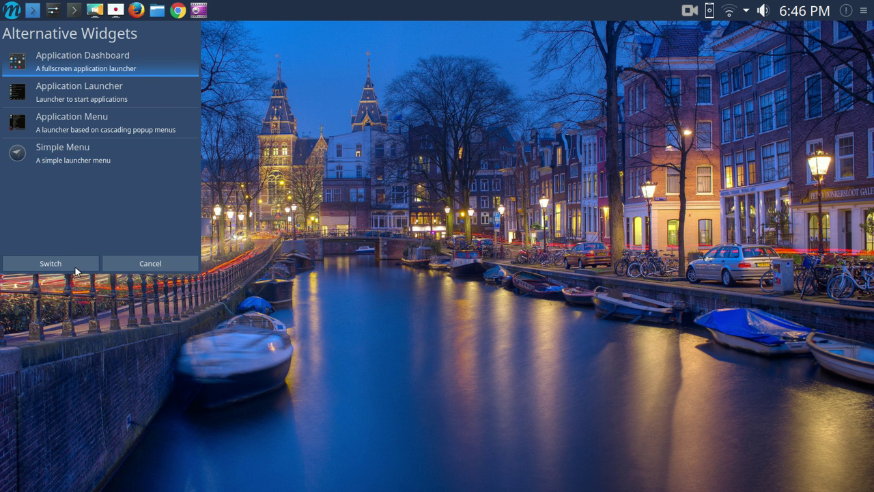
left_click(75, 265)
left_click(14, 20)
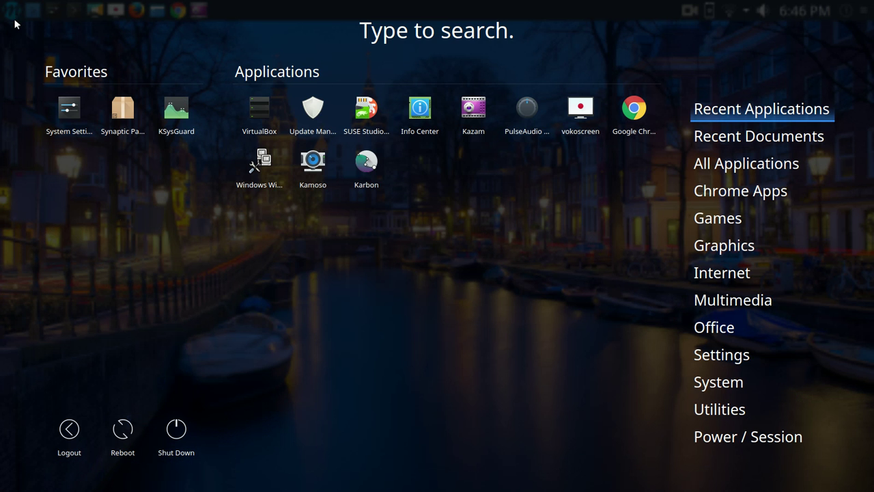
Close and reopen the Application Dashboard with the Super key, then dismiss it by clicking empty space
key("super")
key("super")
key("super")
key("super")
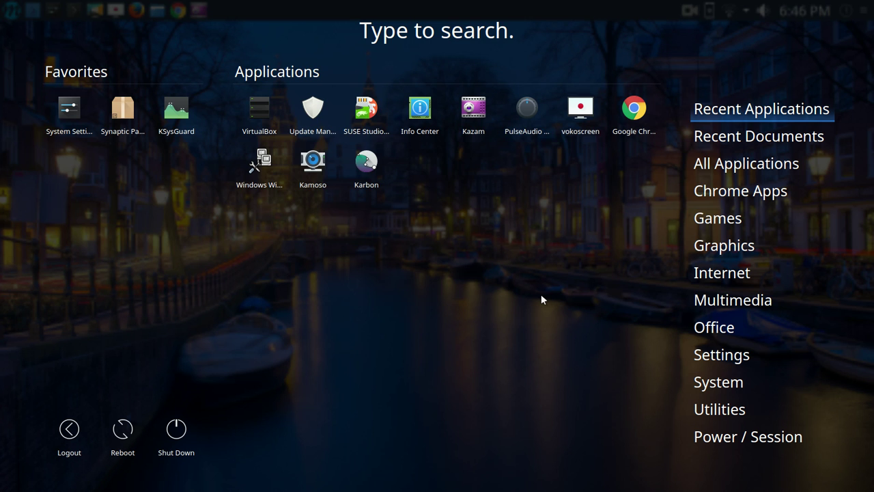
key("super")
key("super")
key("super")
key("super")
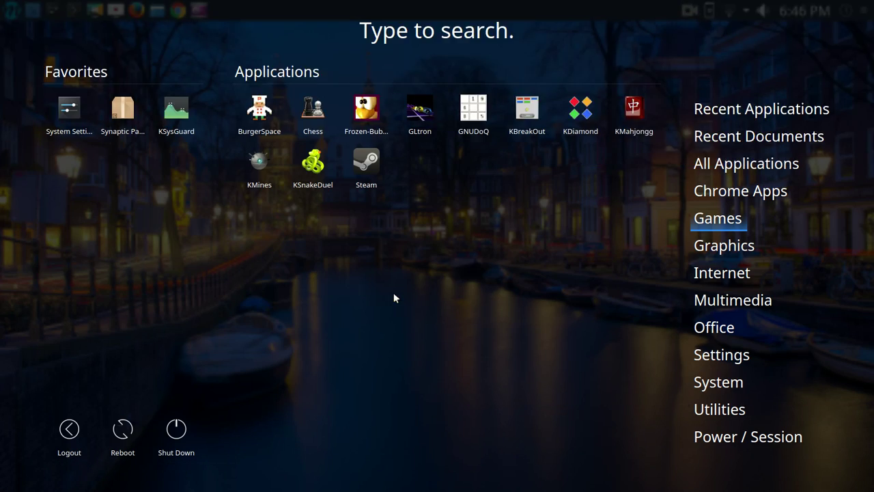
left_click(393, 294)
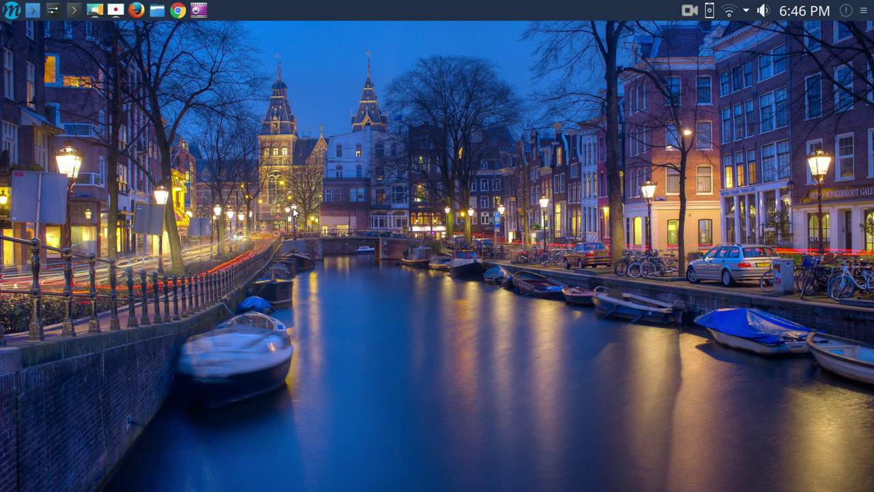
Switch the launcher to the cascading Application Menu via Alternatives
right_click(11, 17)
left_click(37, 57)
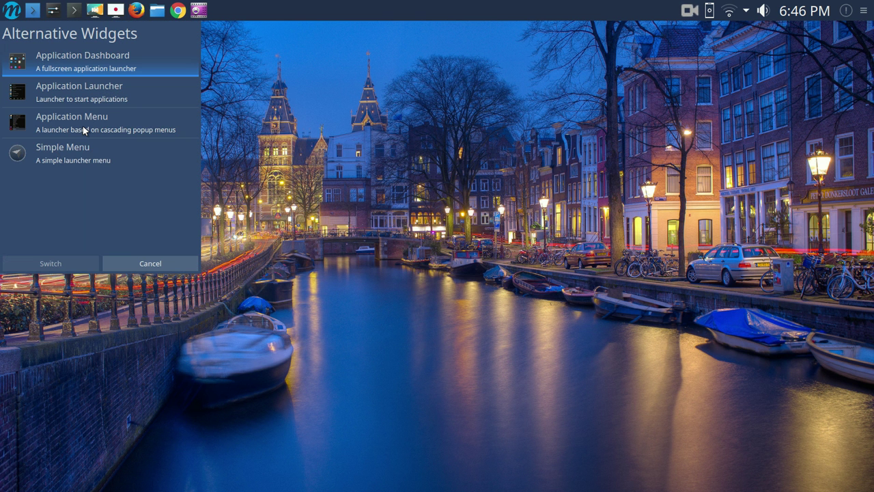
left_click(83, 126)
left_click(84, 262)
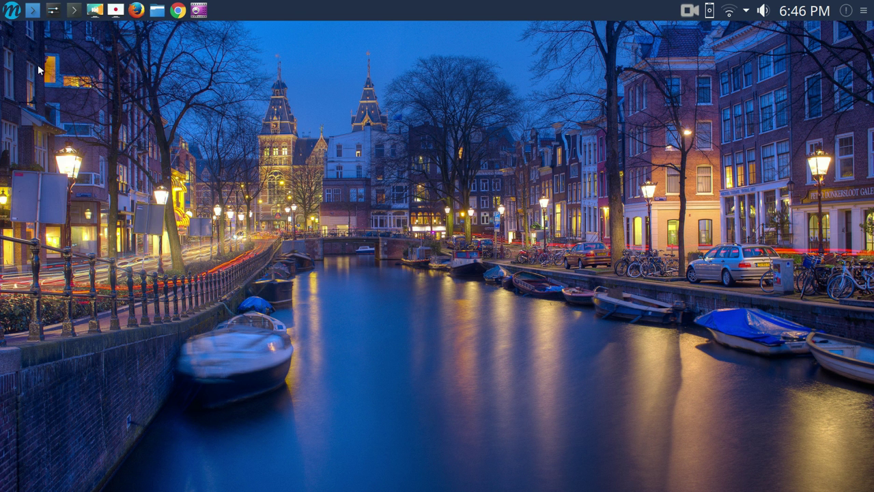
Open the Application Menu, browse its Graphics and System categories, then close it with Escape
left_click(13, 11)
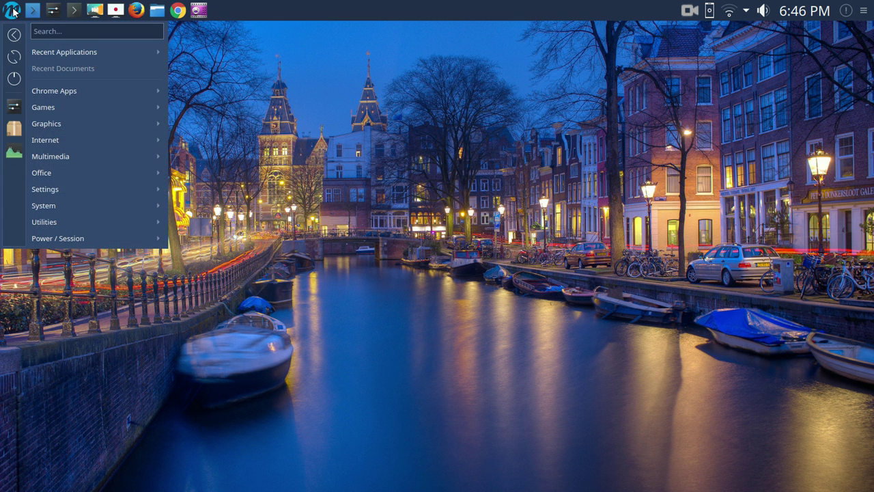
left_click(12, 11)
left_click(14, 11)
mouse_move(46, 126)
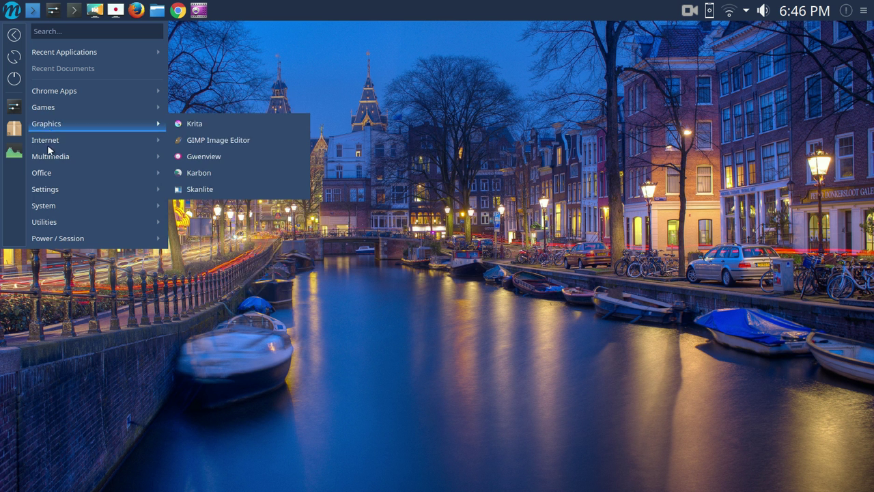
mouse_move(58, 206)
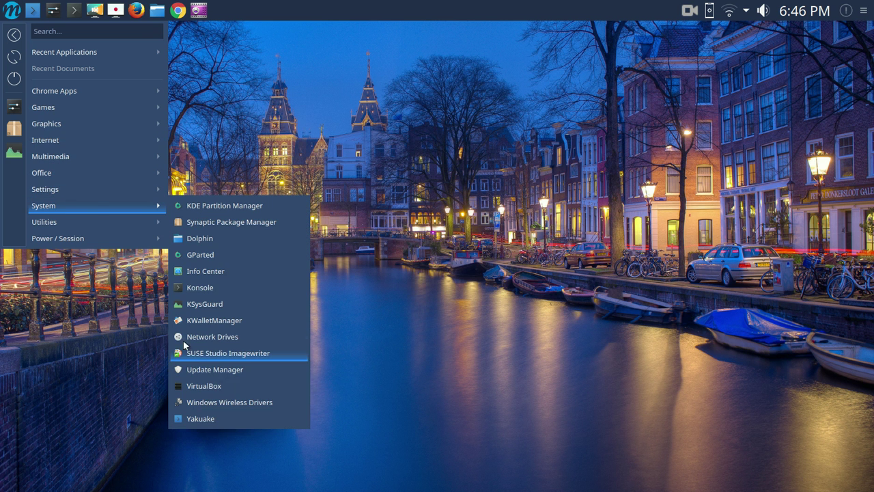
key("Escape")
Switch the launcher to Simple Menu via Alternatives
right_click(14, 12)
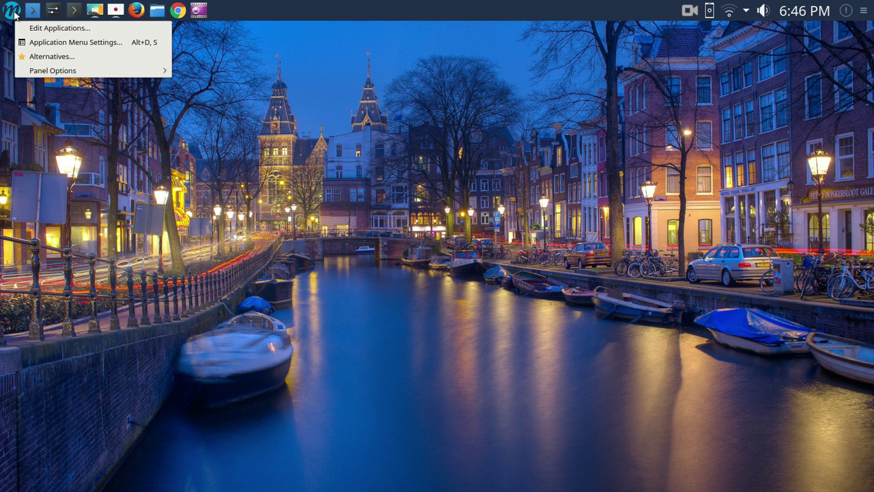
left_click(48, 56)
left_click(69, 150)
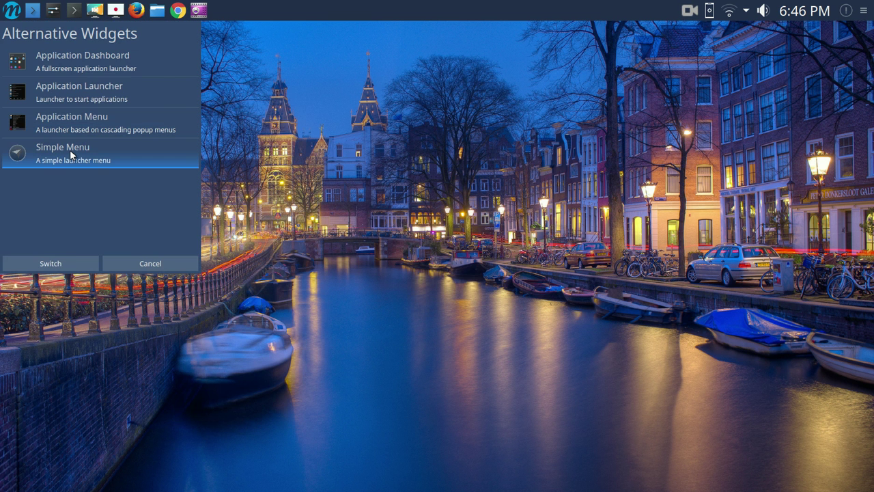
left_click(50, 264)
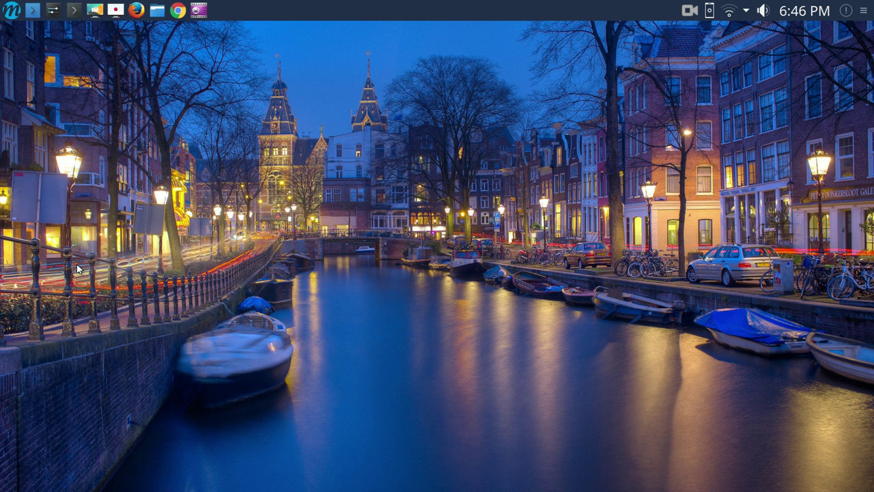
Open Simple Menu, view Office, Multimedia and Chrome Apps, and return to All Applications
left_click(14, 12)
left_click(396, 124)
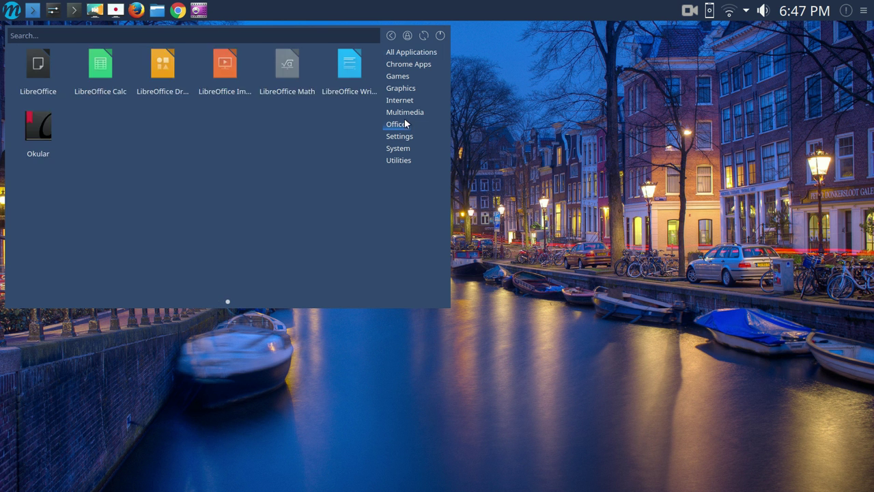
left_click(405, 112)
left_click(421, 29)
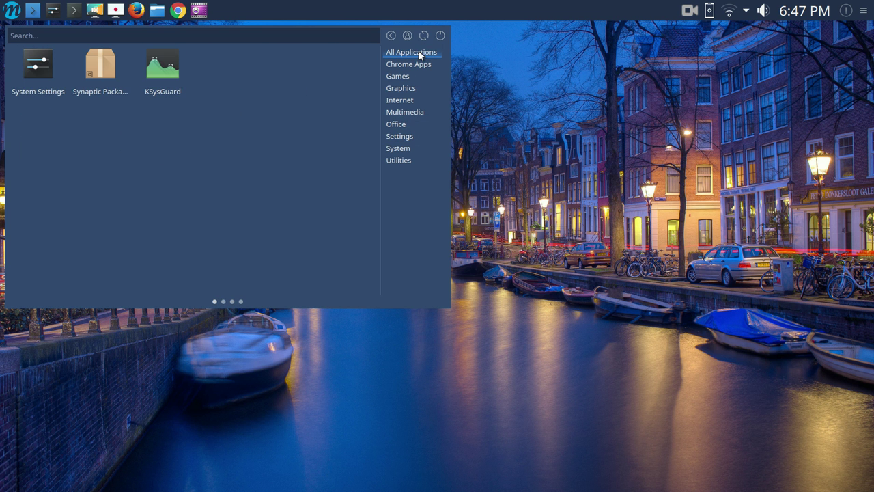
left_click(393, 64)
left_click(421, 52)
Page through the Simple Menu's All Applications list, then preview several of its categories
scroll(258, 67, "up", 2)
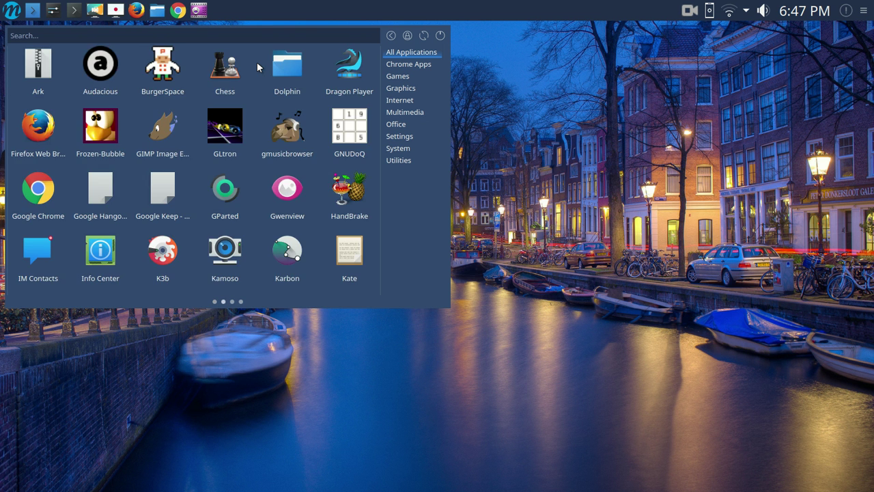
scroll(257, 67, "down", 3)
scroll(257, 67, "down", 1)
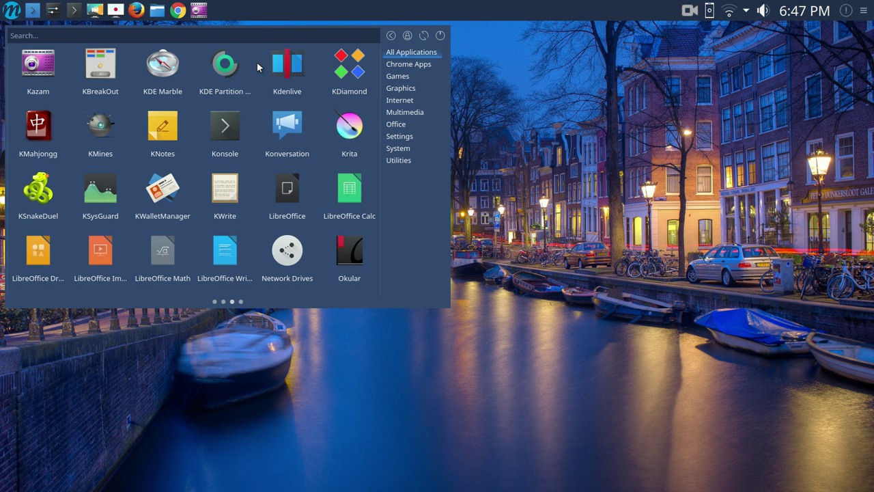
scroll(257, 67, "down", 1)
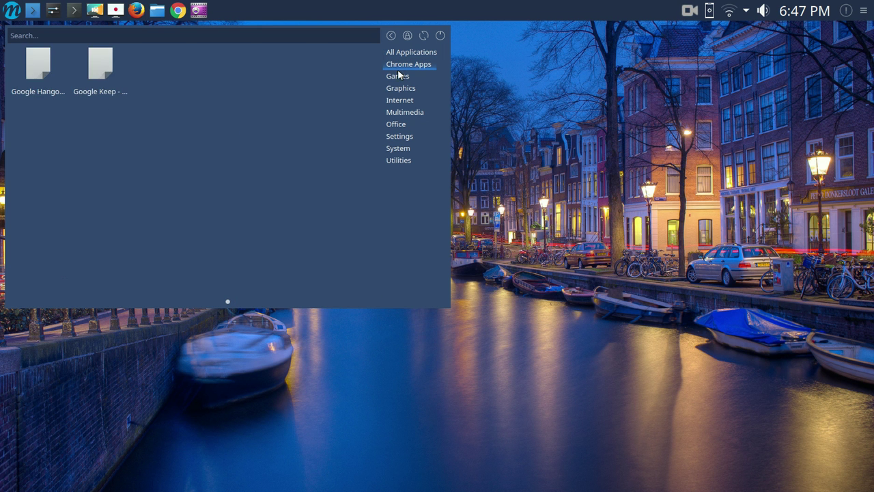
mouse_move(400, 93)
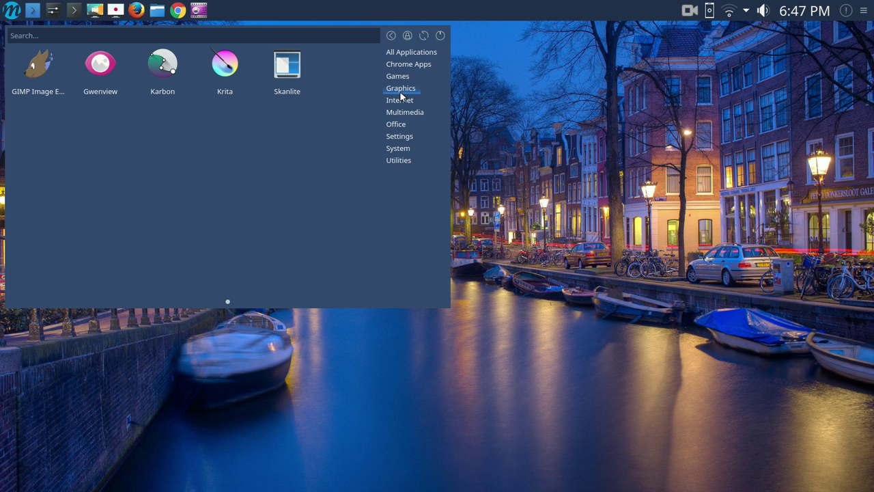
mouse_move(402, 119)
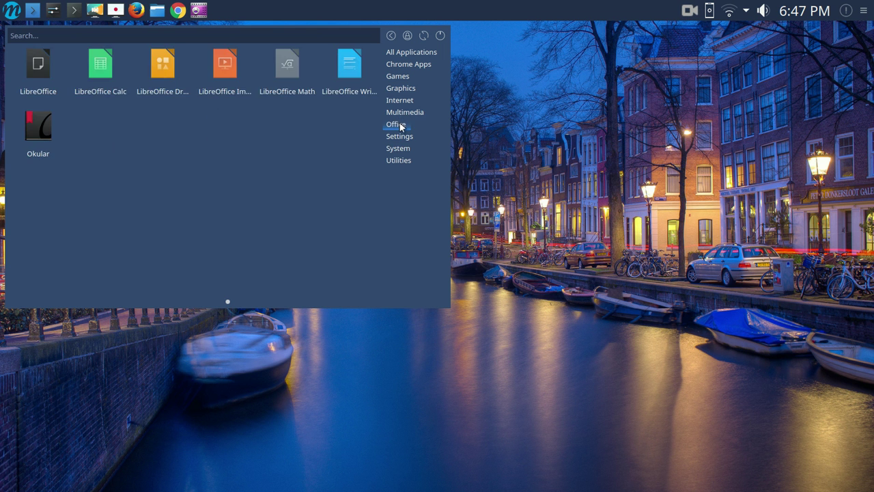
mouse_move(403, 149)
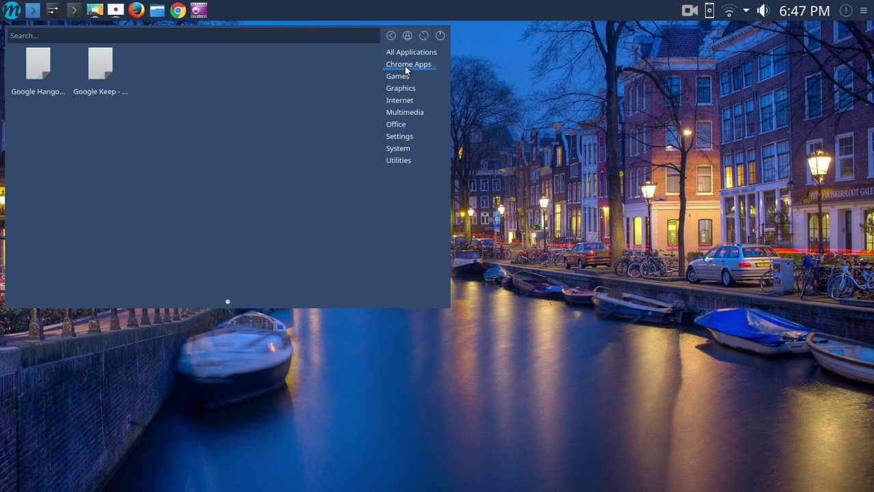
mouse_move(399, 77)
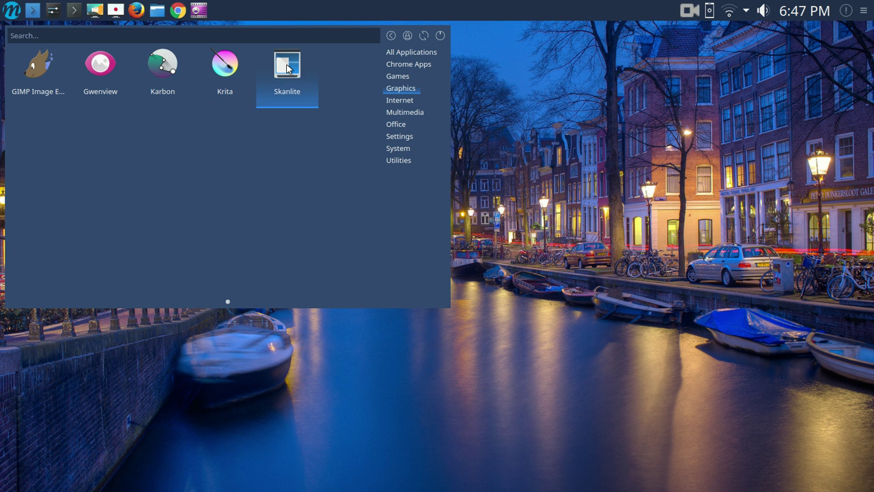
Browse the launcher's Office and Internet categories, ending on Settings with its System Settings entry
left_click(395, 123)
left_click(402, 100)
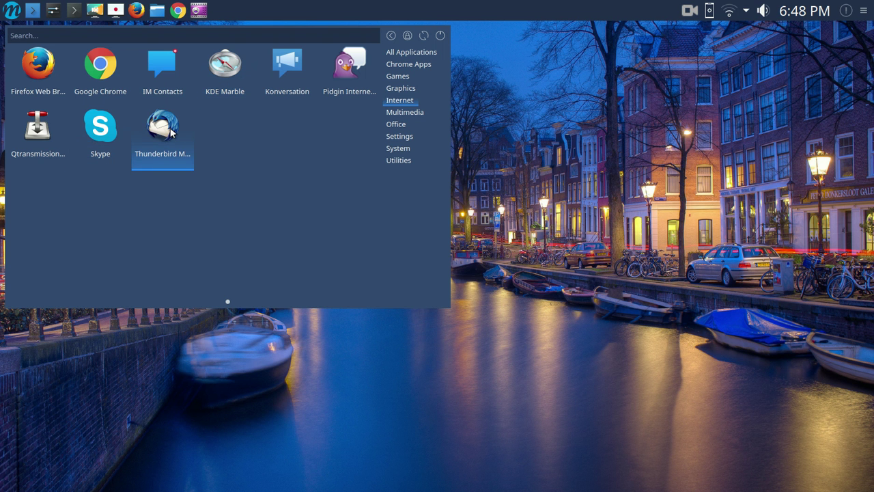
mouse_move(401, 117)
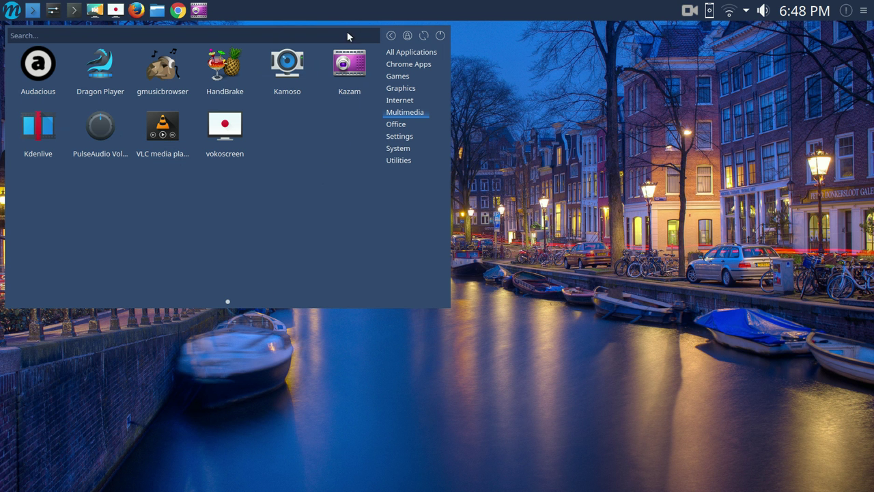
left_click(397, 125)
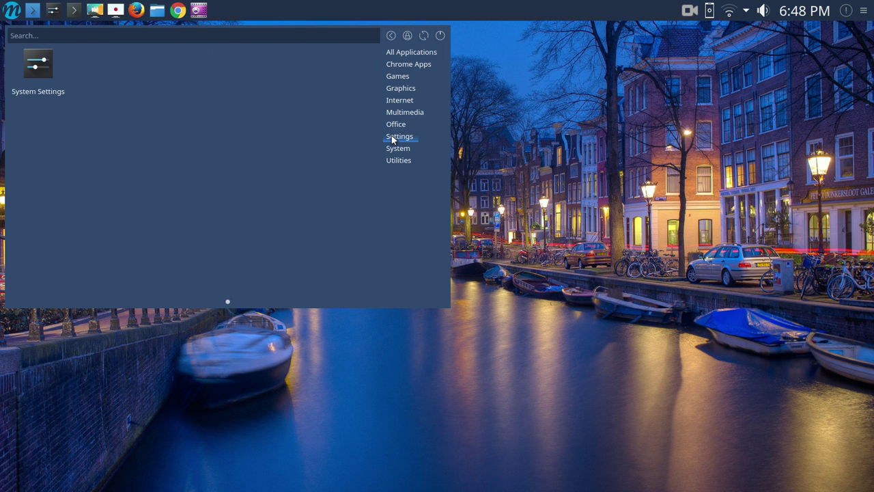
mouse_move(397, 145)
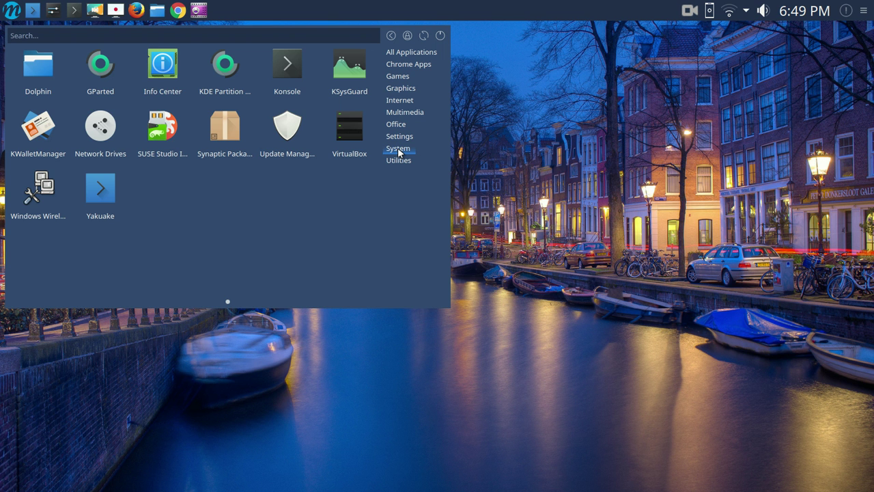
Launch Update Manager, check the mintUpdate version under Help > About, then close both windows
left_click(287, 142)
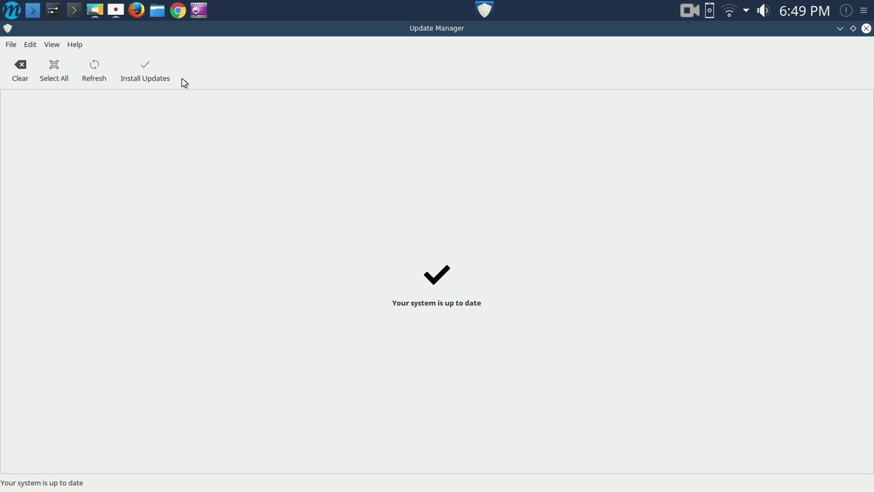
left_click(75, 45)
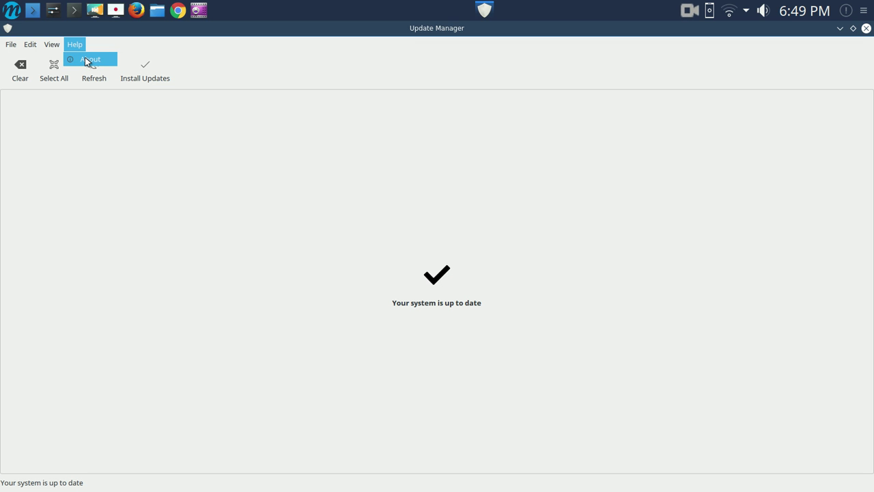
left_click(85, 59)
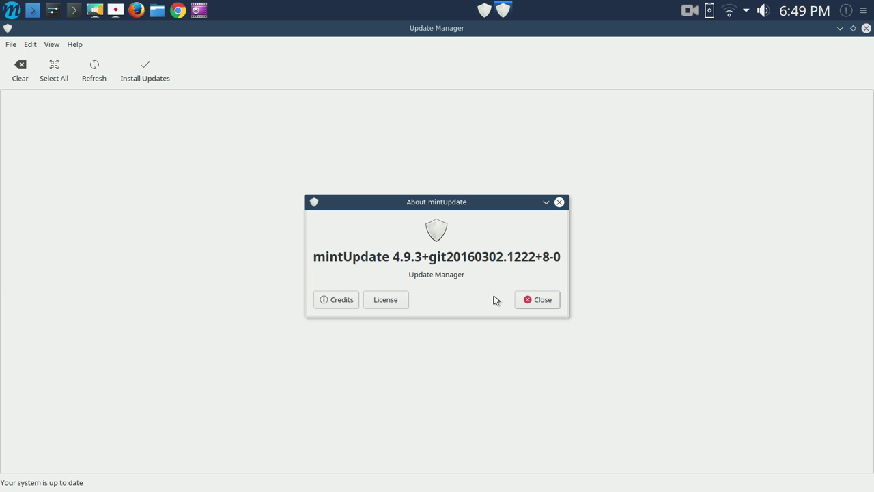
left_click(542, 301)
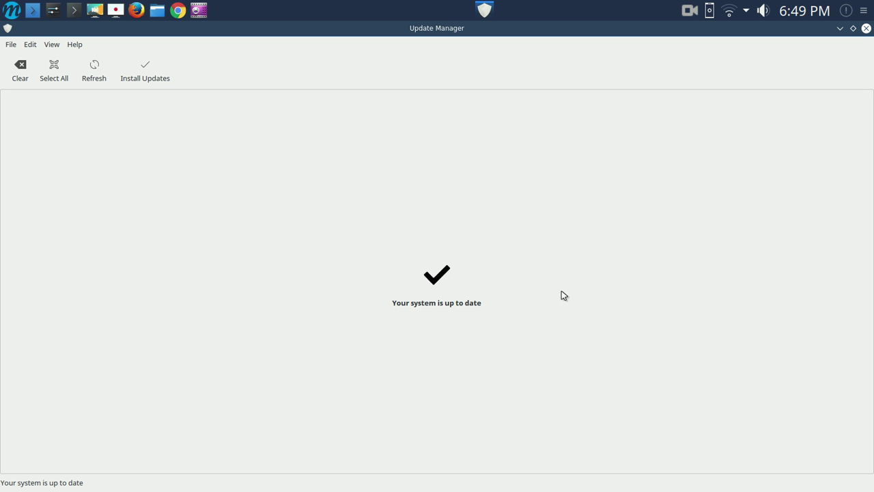
left_click(866, 29)
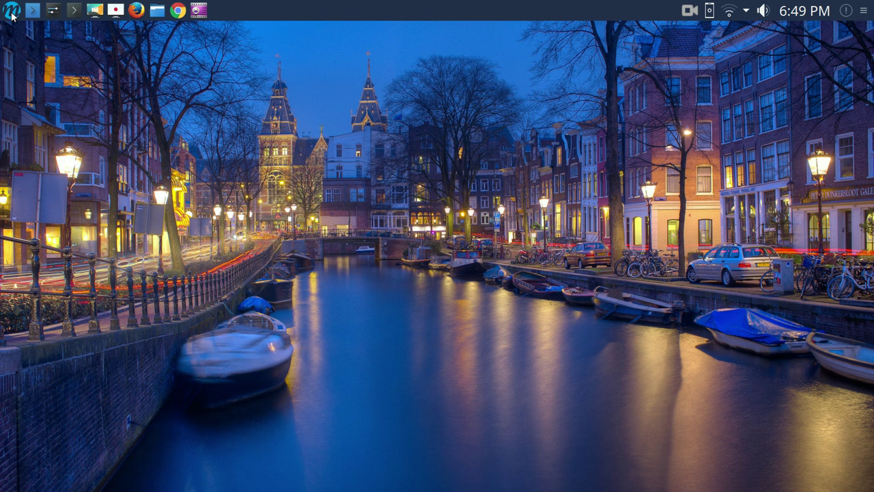
Launch SUSE Studio Imagewriter 1.10 from System using the administrator password, then close it
left_click(11, 17)
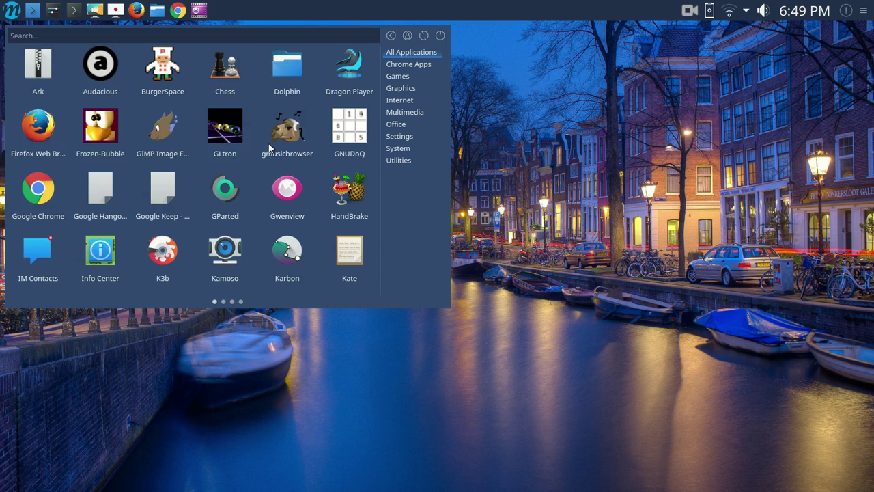
scroll(269, 145, "down", 2)
scroll(270, 147, "up", 1)
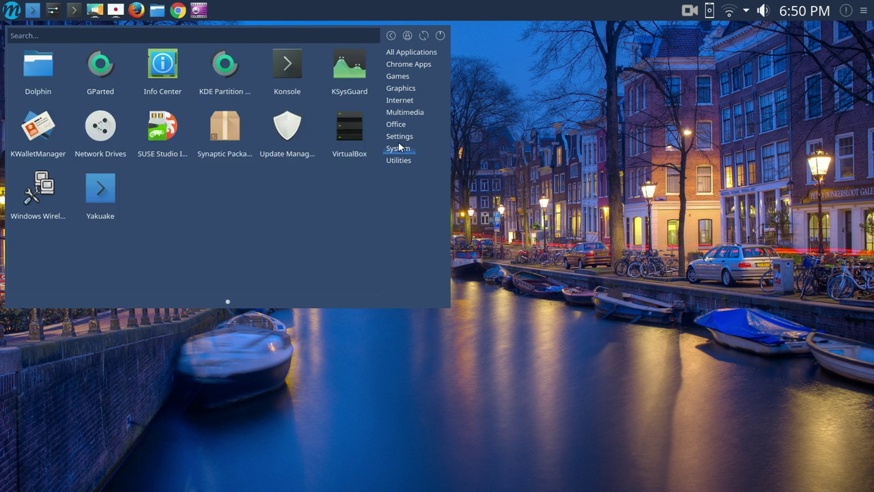
mouse_move(398, 148)
left_click(167, 126)
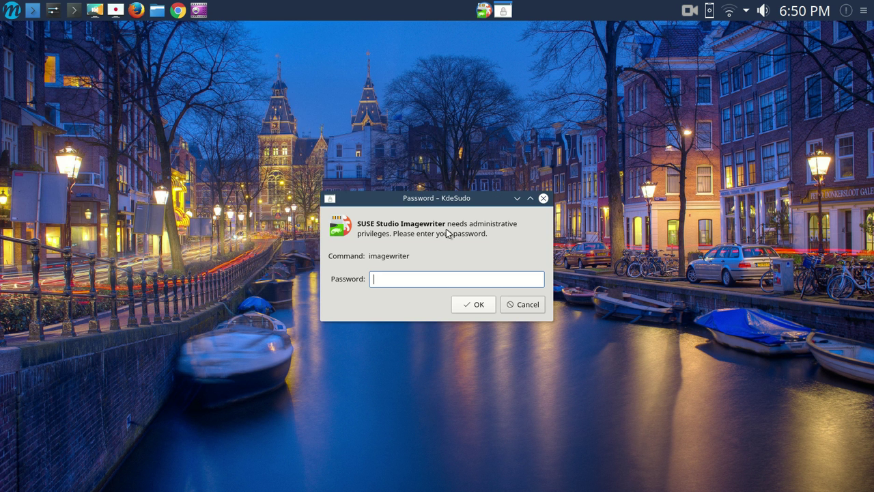
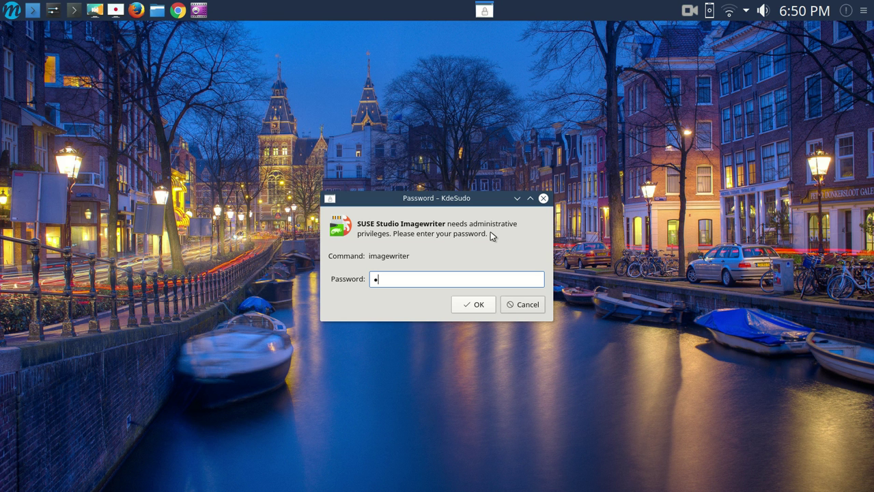
key("Return")
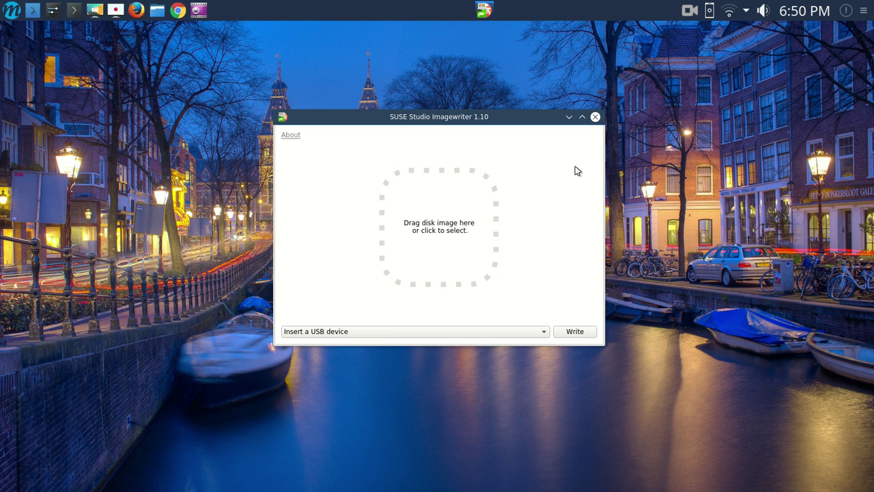
left_click(595, 118)
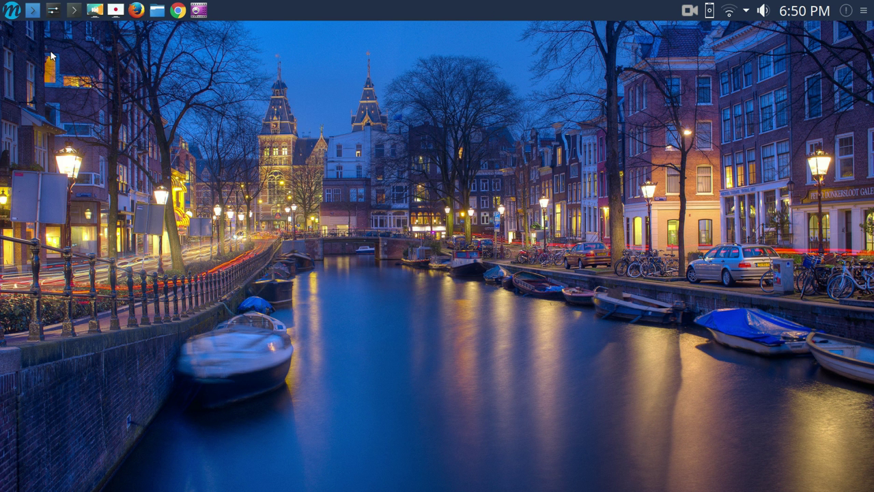
Launch VirtualBox Manager from the System category, view its empty machine list, then close it
left_click(17, 15)
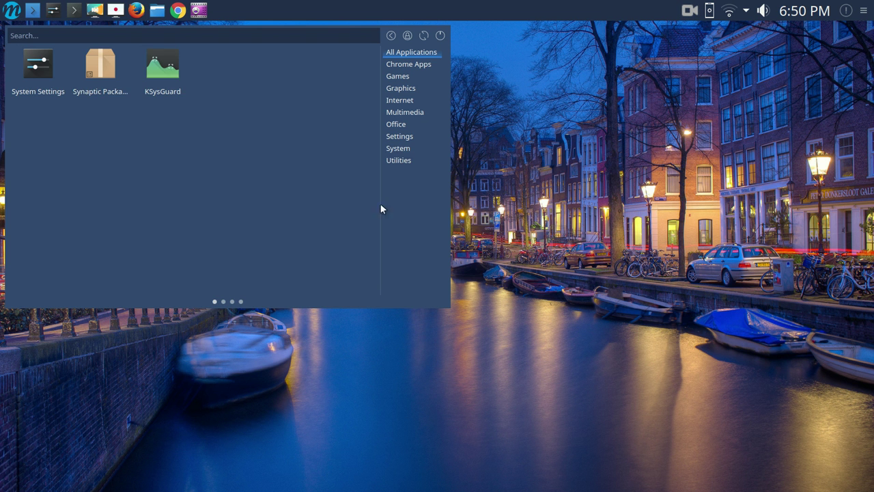
mouse_move(403, 137)
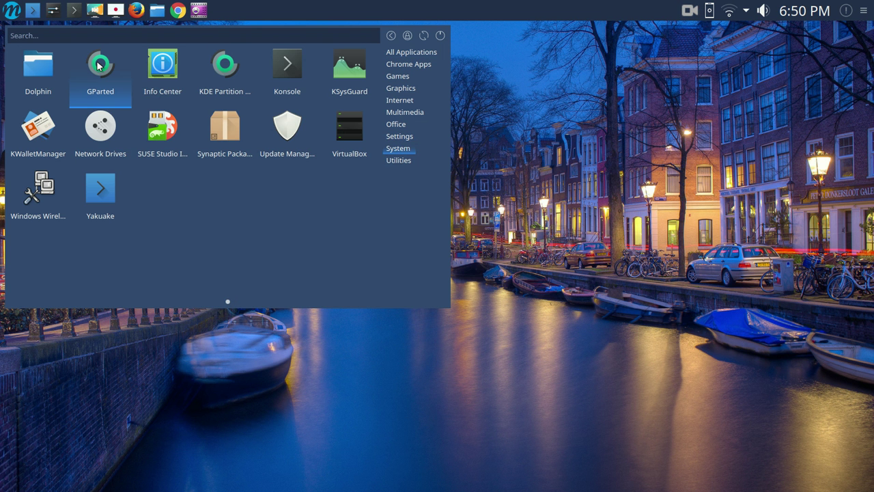
left_click(347, 133)
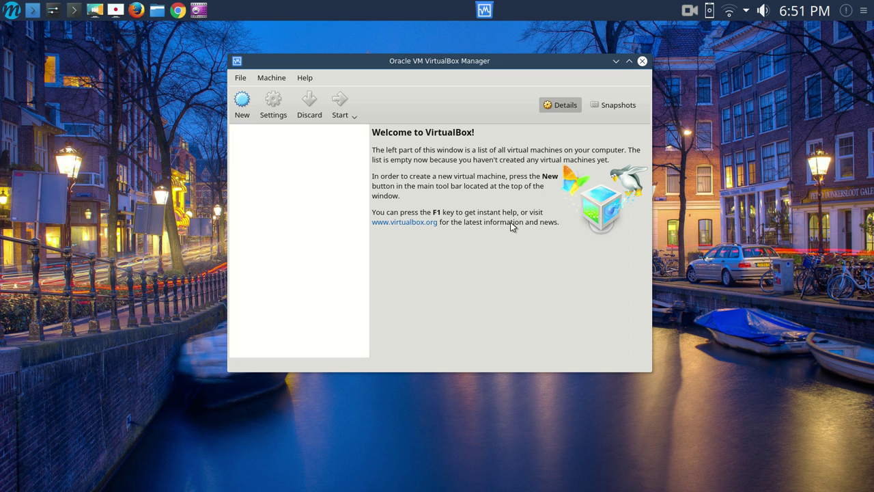
left_click(642, 60)
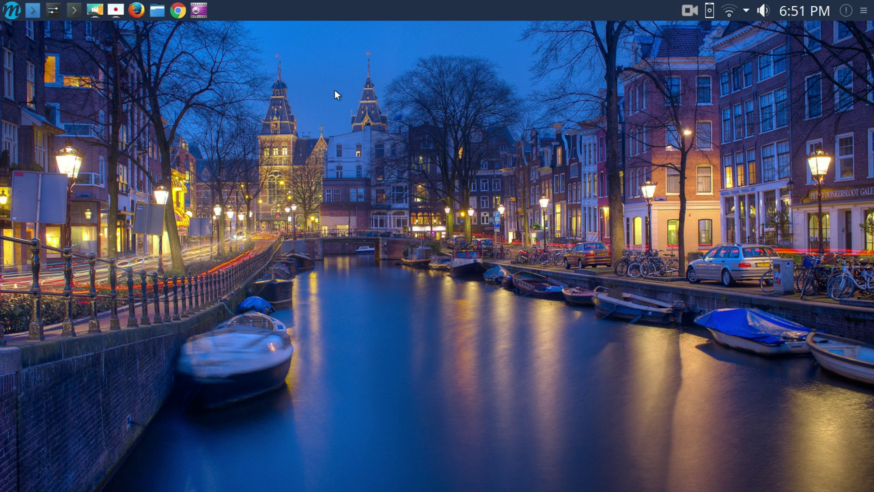
Open Info Center from System, scroll its About System page (Plasma 5.7.5, i5-6200U), then close it
left_click(11, 12)
left_click(396, 150)
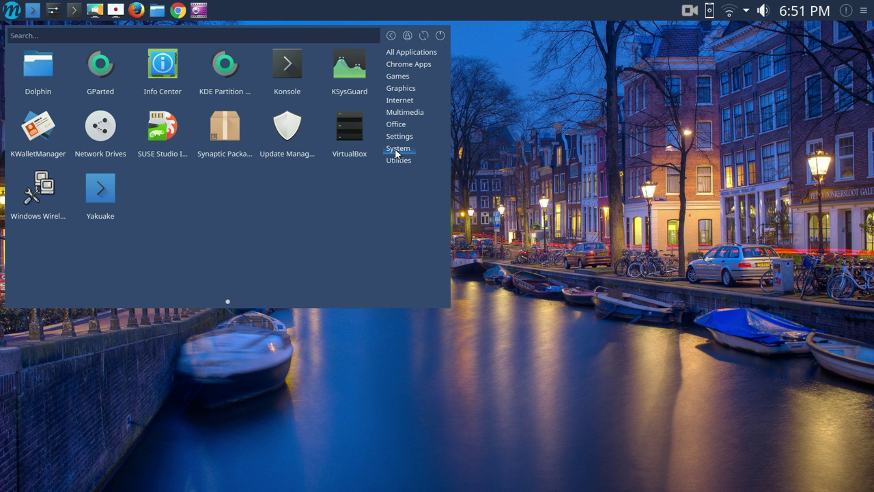
left_click(171, 69)
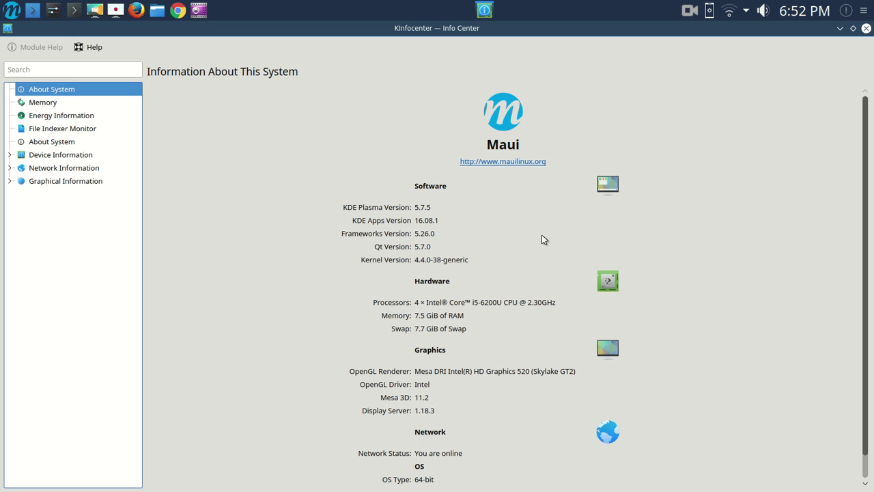
scroll(543, 230, "down", 1)
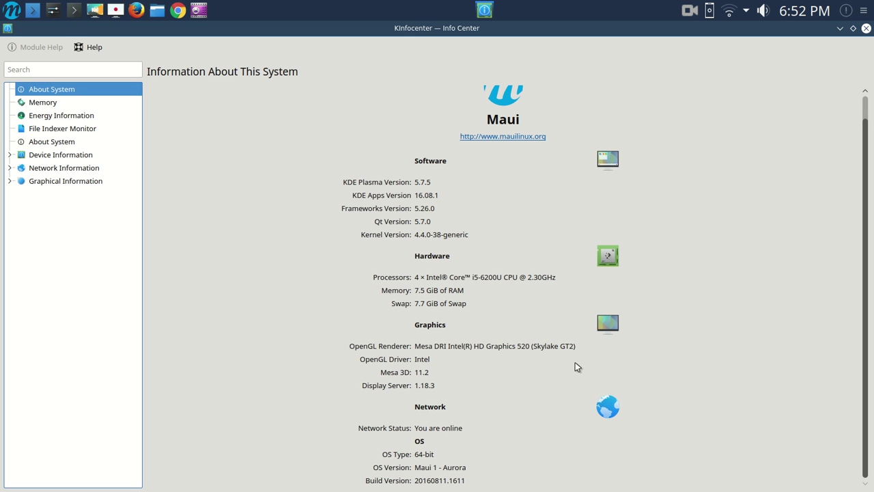
left_click(866, 28)
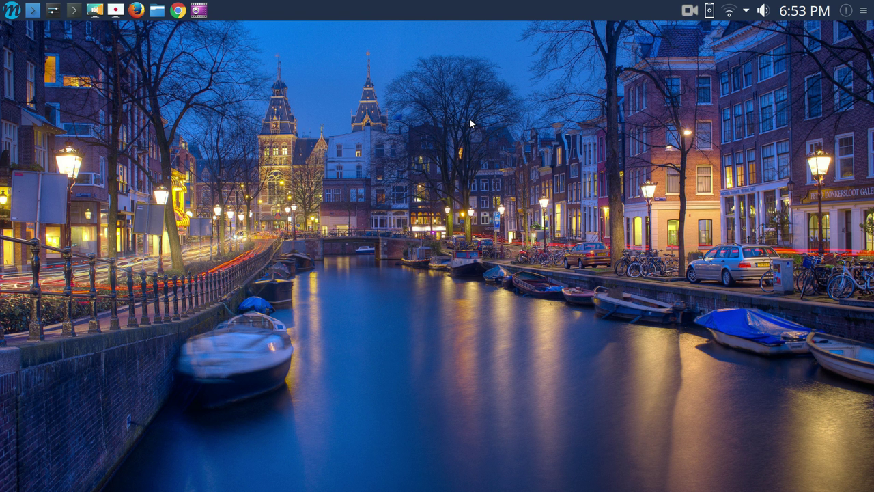
left_click(11, 16)
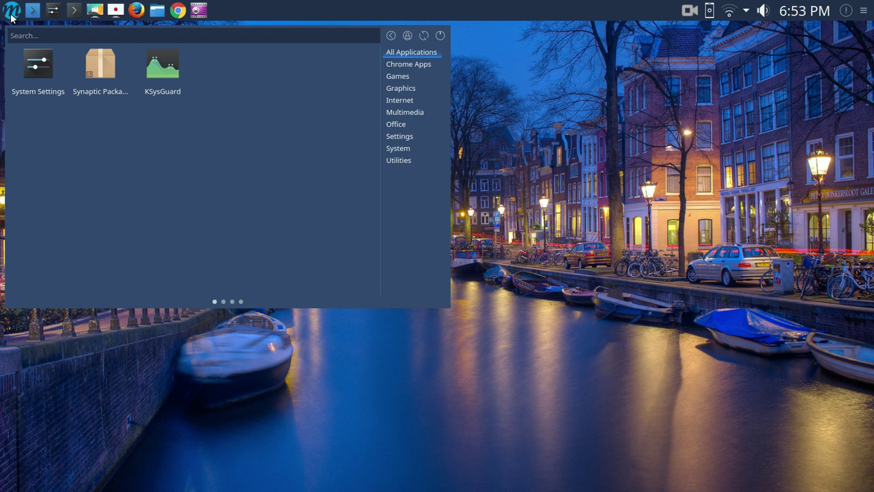
left_click(536, 184)
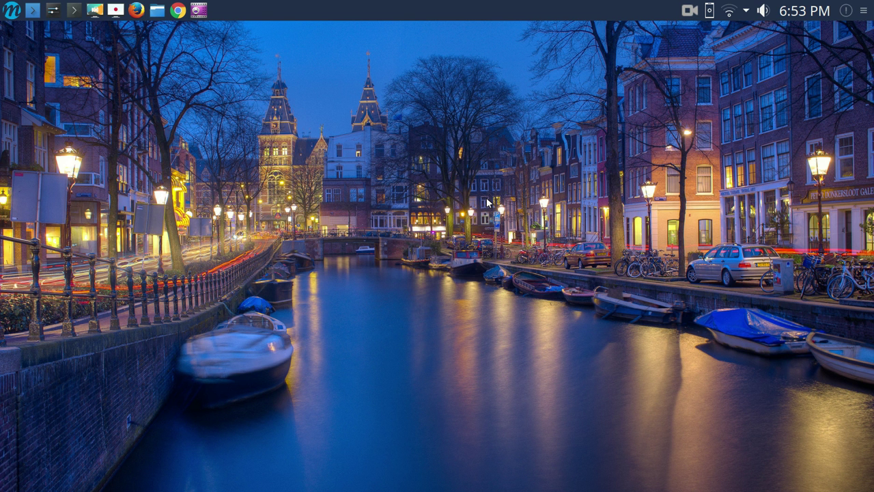
Apply the stacked pebbles wallpaper in maximized Desktop Settings, then minimize the settings window
right_click(452, 116)
left_click(503, 169)
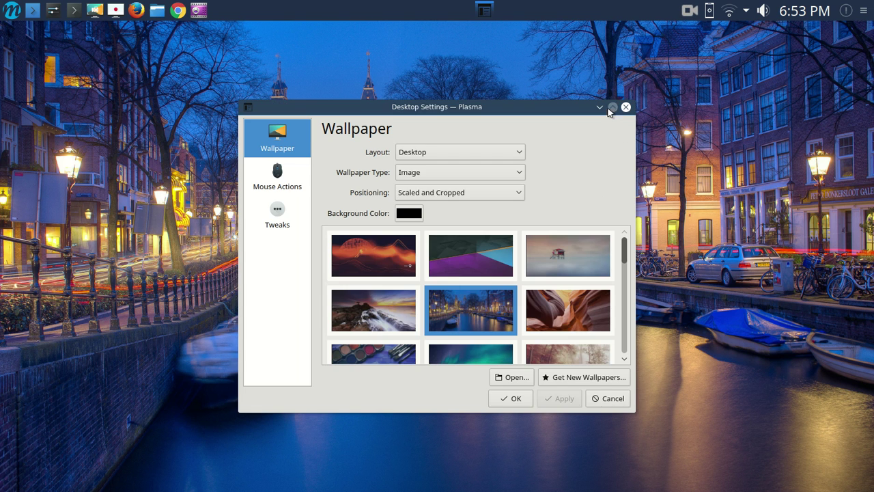
left_click(610, 106)
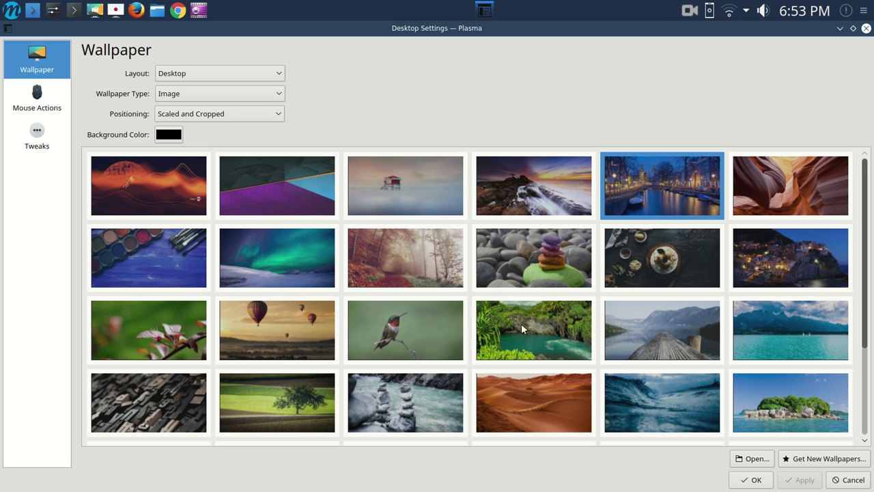
left_click(534, 264)
left_click(801, 479)
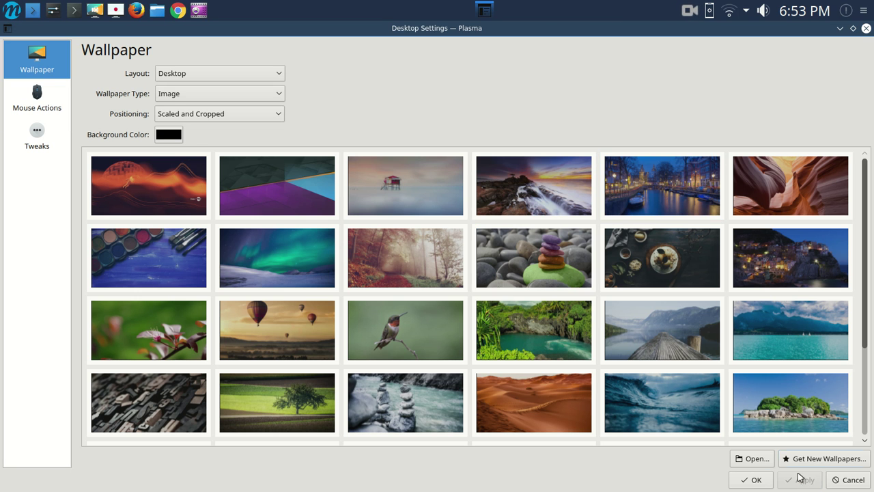
left_click(839, 29)
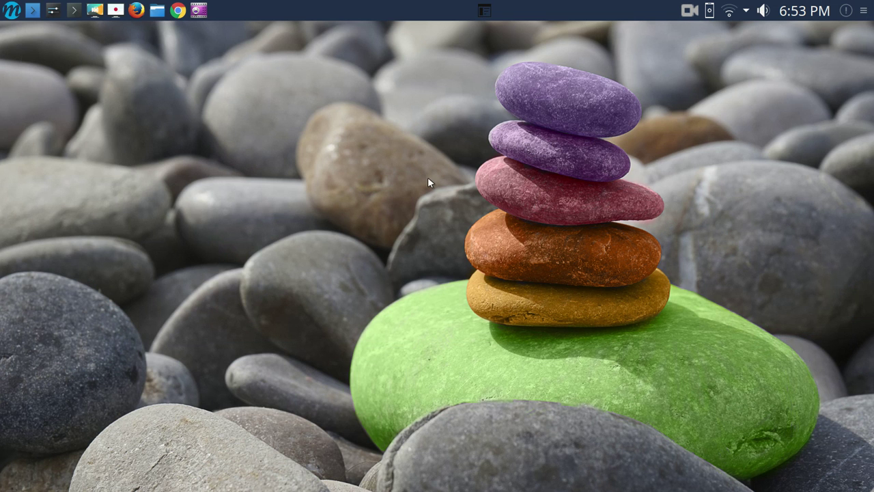